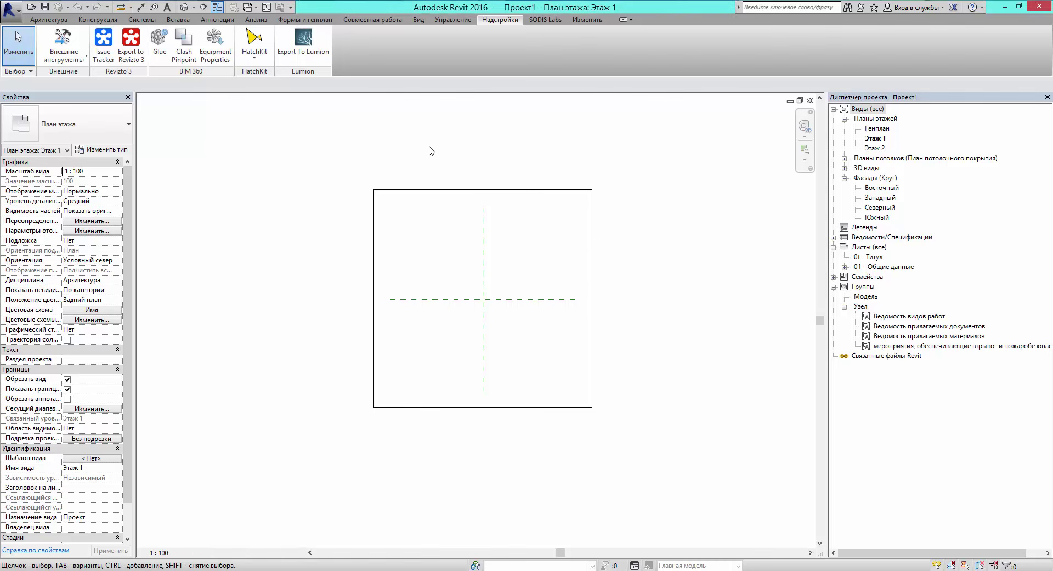
Shift the empty Этаж 1 plan view slightly to the right
{"action": "middle_click_drag", "start_coordinate": [496, 186], "coordinate": [520, 186]}
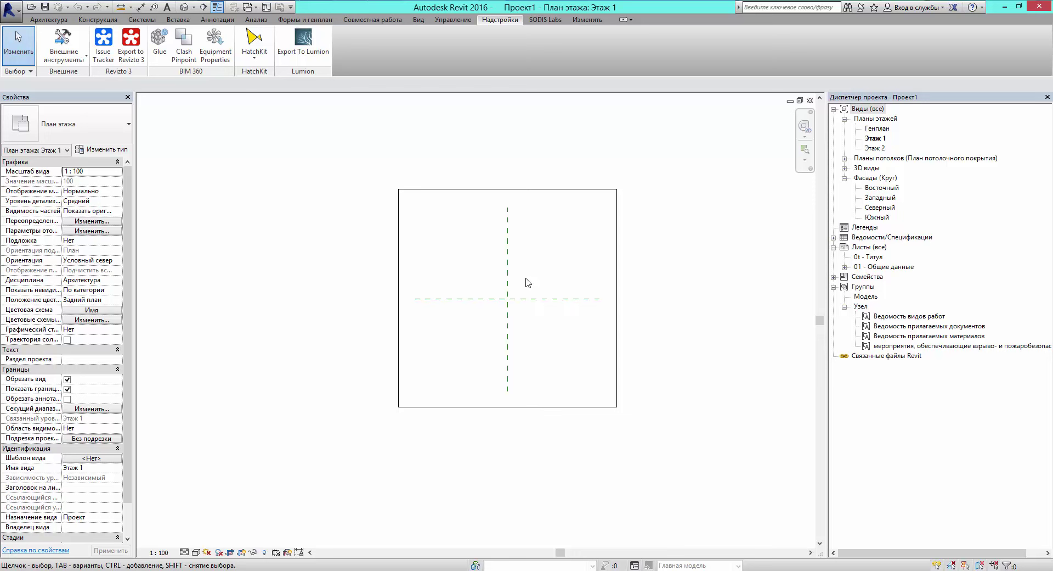
Draw the outer and inner rectangles of 380 mm brick wall using the Rectangle option
{"action": "left_click", "coordinate": [48, 19]}
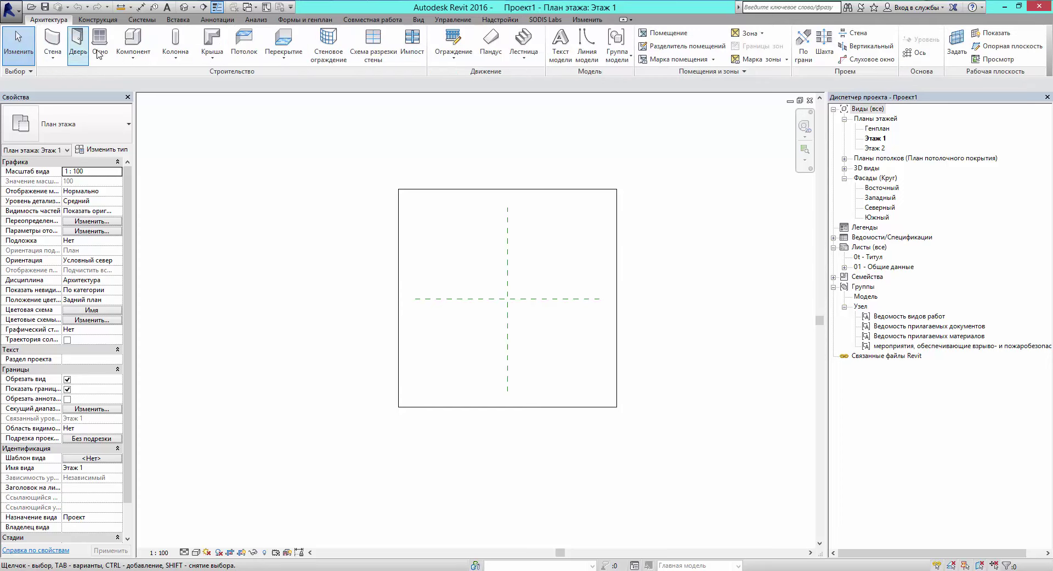
{"action": "left_click", "coordinate": [53, 41]}
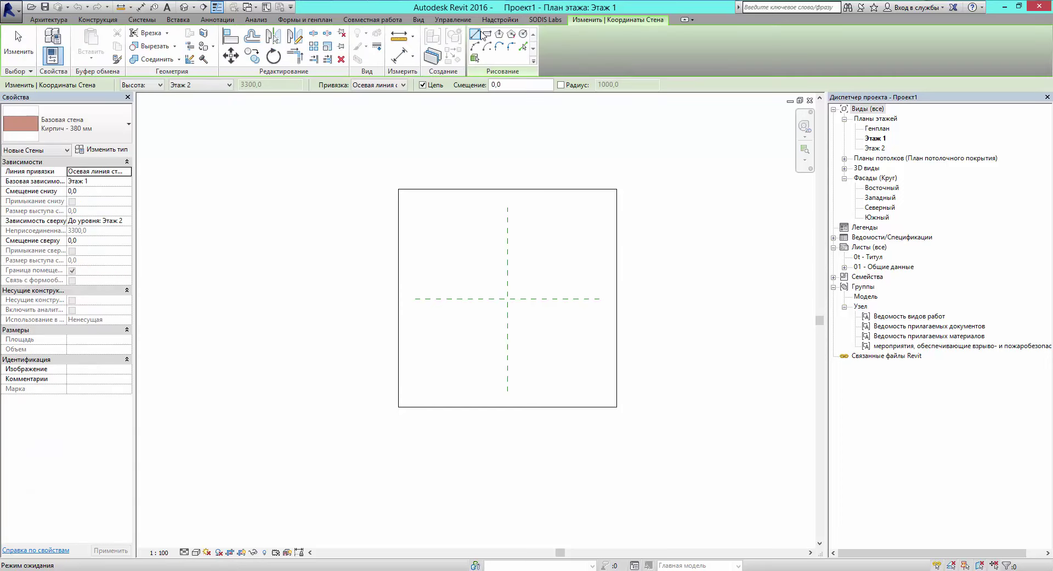
{"action": "left_click", "coordinate": [486, 34]}
{"action": "left_click", "coordinate": [451, 268]}
{"action": "left_click", "coordinate": [544, 320]}
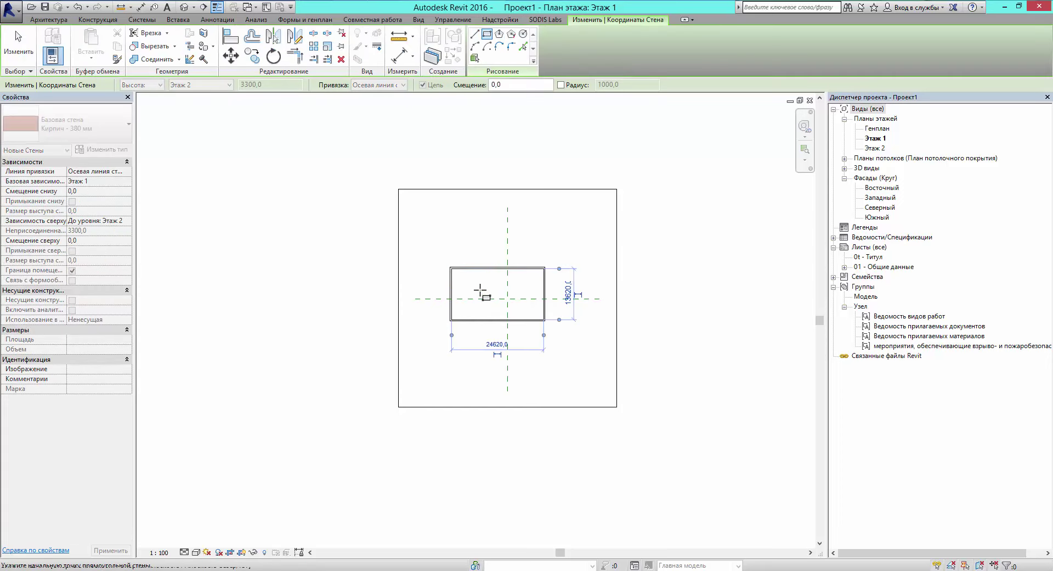
{"action": "scroll", "coordinate": [480, 286], "scroll_direction": "up", "scroll_amount": 4}
{"action": "left_click", "coordinate": [470, 284]}
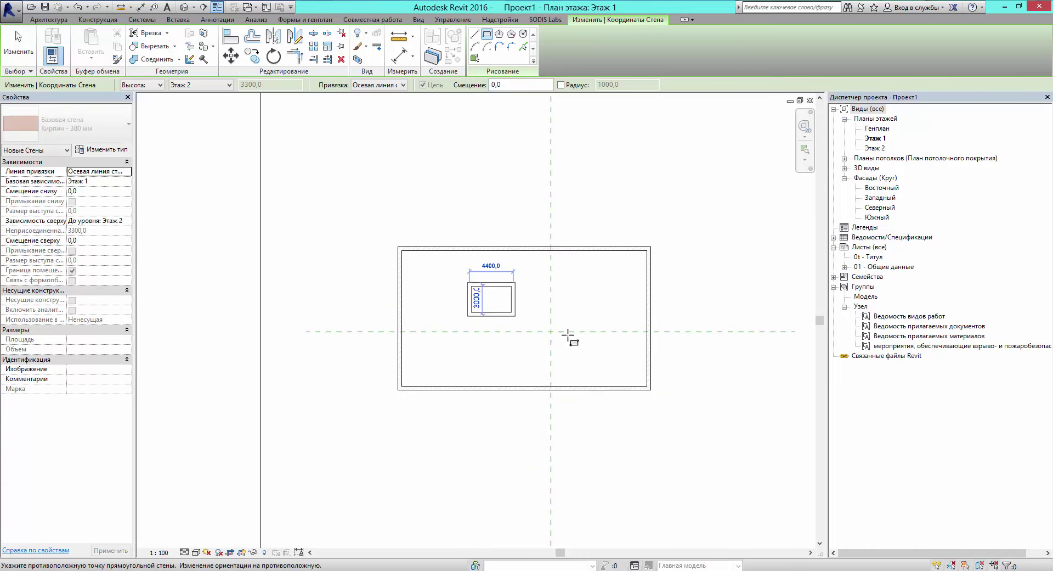
{"action": "left_click", "coordinate": [601, 362]}
Add a vertical partition and a horizontal partition, then box-select the interior walls
{"action": "left_click", "coordinate": [475, 34]}
{"action": "left_click", "coordinate": [530, 248]}
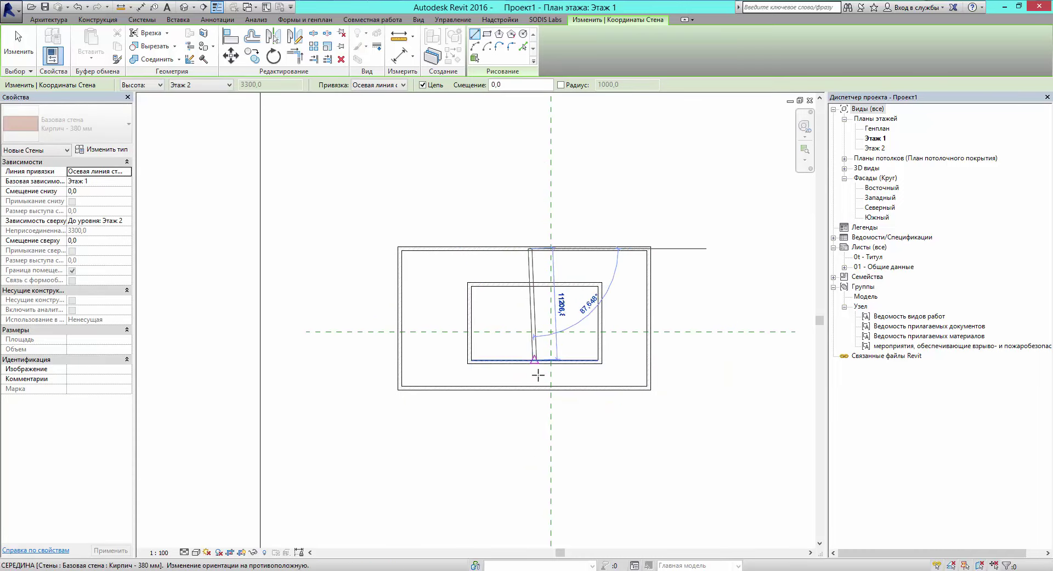
{"action": "left_click", "coordinate": [531, 387]}
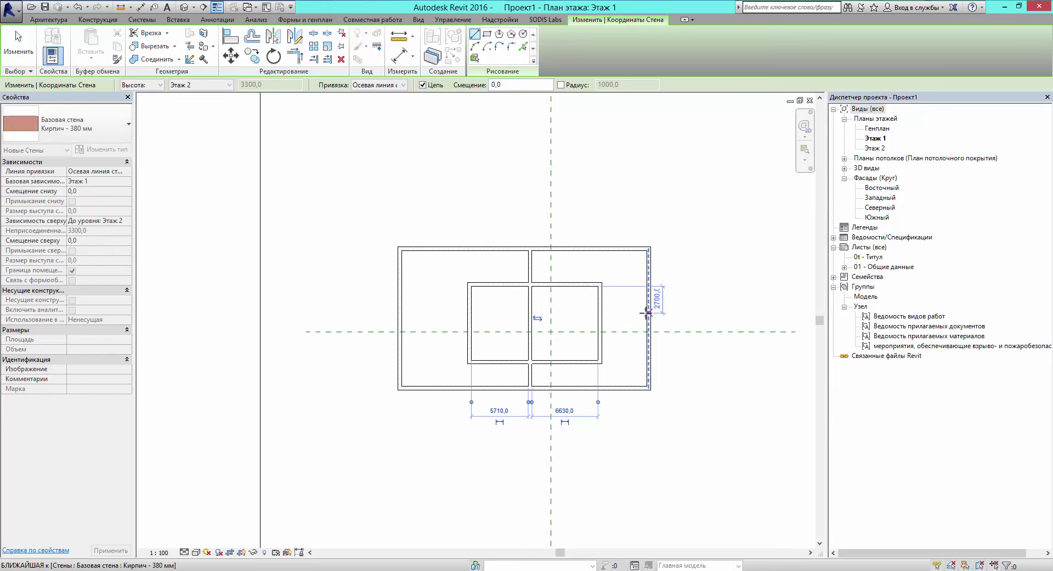
{"action": "left_click", "coordinate": [648, 312]}
{"action": "left_click", "coordinate": [530, 312]}
{"action": "key", "text": "Escape"}
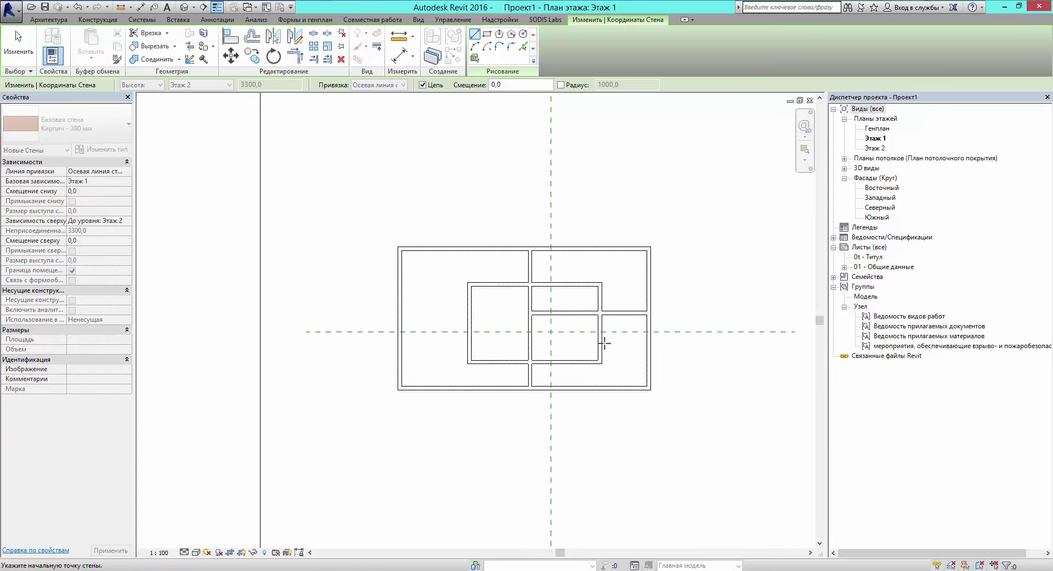
{"action": "key", "text": "Escape"}
{"action": "left_click_drag", "start_coordinate": [460, 395], "coordinate": [602, 208]}
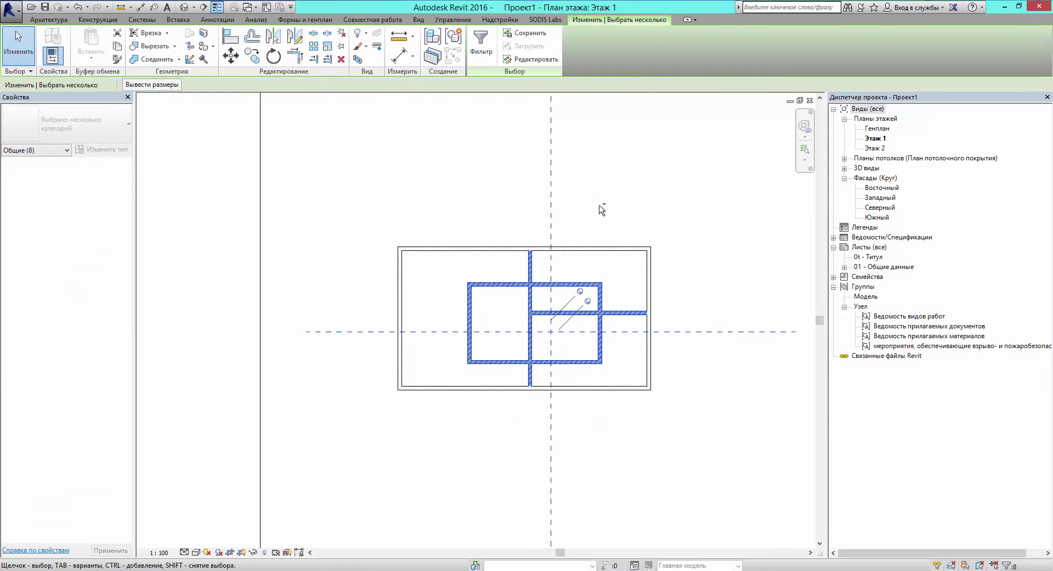
Filter the selection to walls and change them to the ГКЛ - 100 мм wall type
{"action": "left_click_drag", "start_coordinate": [753, 422], "coordinate": [623, 235], "text": "shift"}
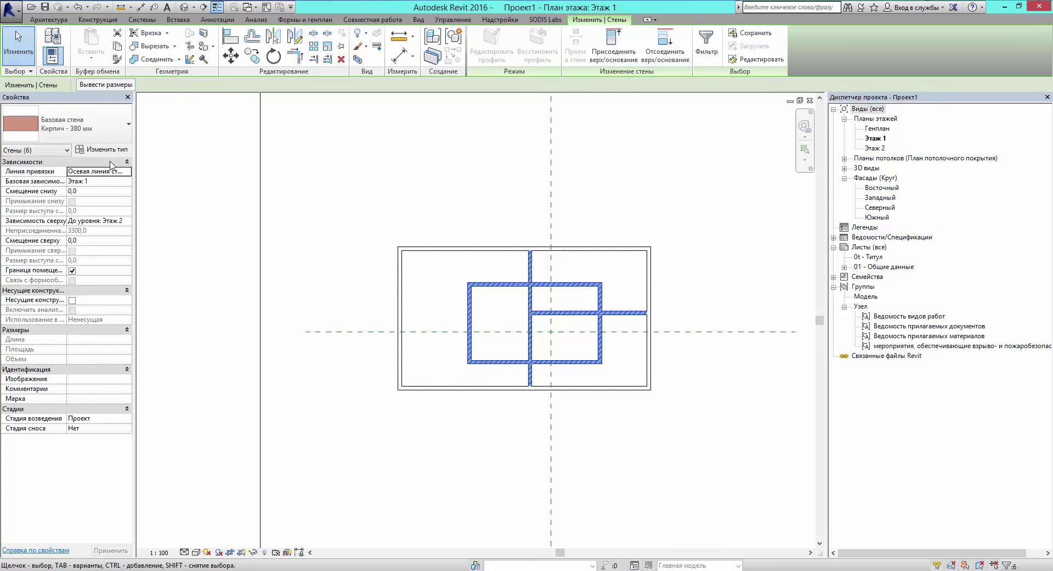
{"action": "left_click", "coordinate": [98, 135]}
{"action": "scroll", "coordinate": [163, 267], "scroll_direction": "down", "scroll_amount": 1}
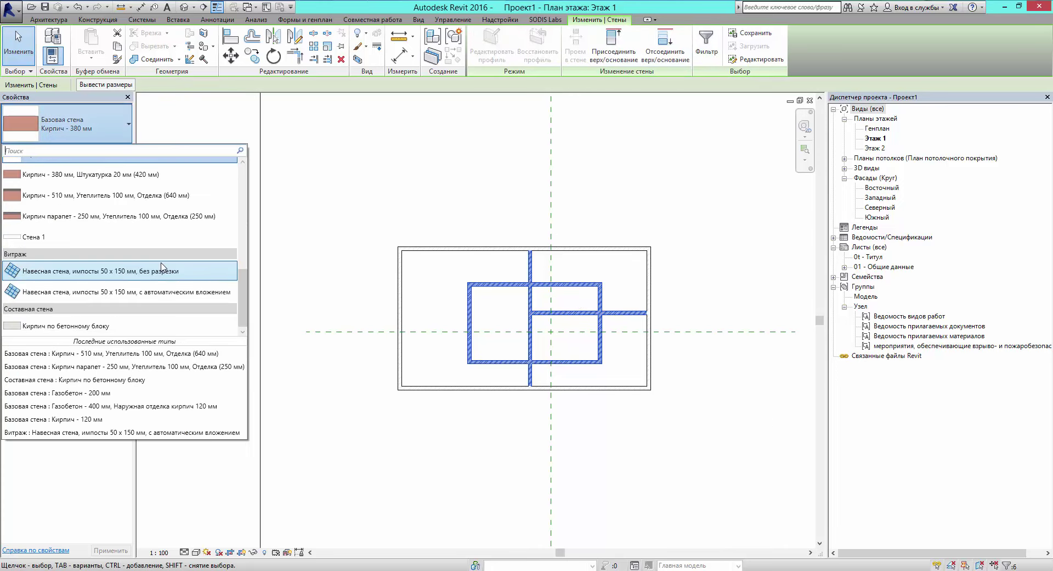
{"action": "scroll", "coordinate": [157, 263], "scroll_direction": "up", "scroll_amount": 2}
{"action": "scroll", "coordinate": [132, 225], "scroll_direction": "up", "scroll_amount": 2}
{"action": "scroll", "coordinate": [113, 201], "scroll_direction": "up", "scroll_amount": 2}
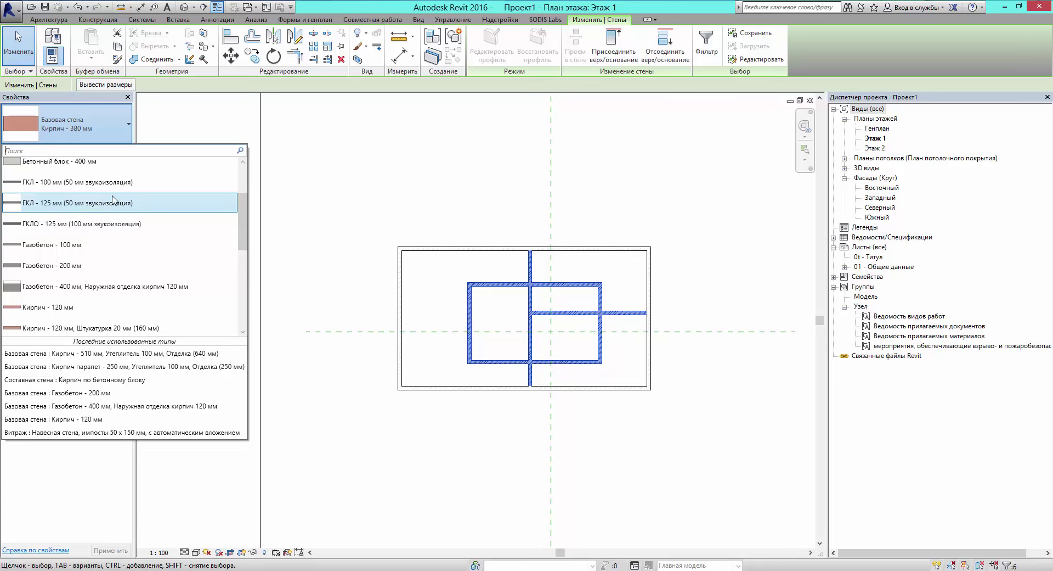
{"action": "left_click", "coordinate": [113, 181]}
{"action": "left_click", "coordinate": [544, 321]}
{"action": "scroll", "coordinate": [542, 321], "scroll_direction": "up", "scroll_amount": 2}
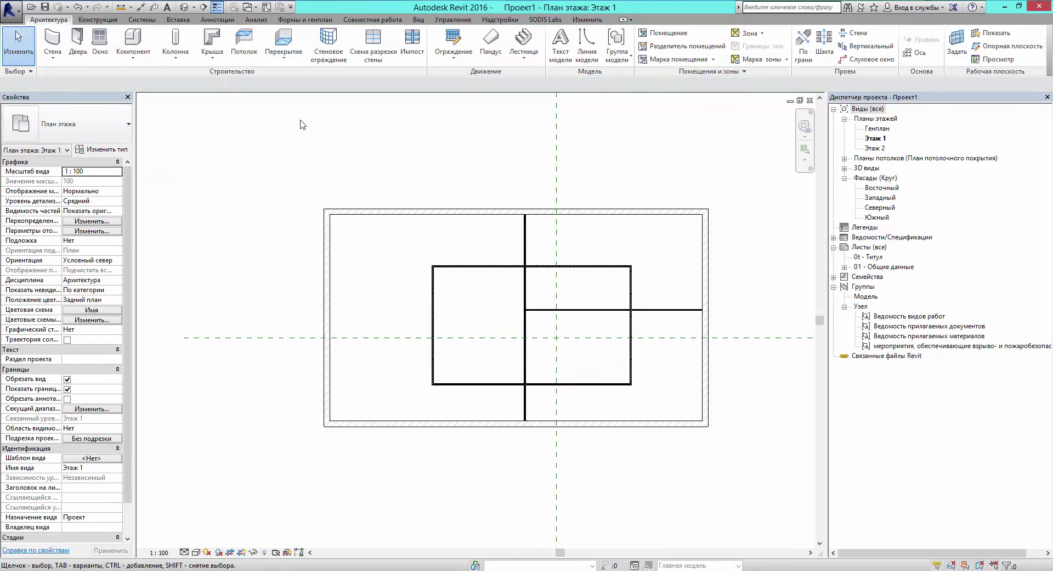
Switch to the default 3D view, tilt it downward, and select five interior walls
{"action": "left_click", "coordinate": [184, 7]}
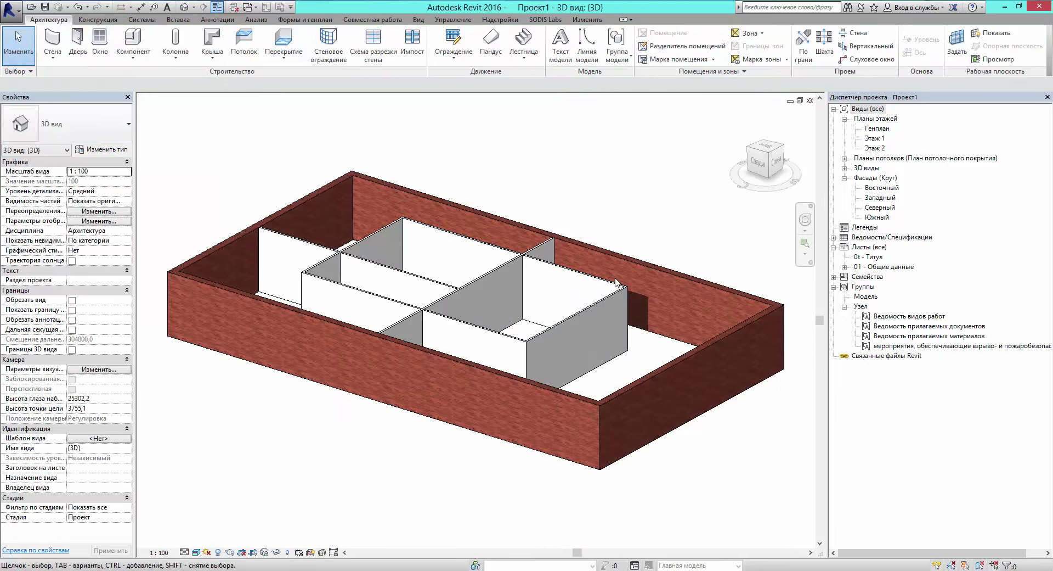
{"action": "middle_click_drag", "start_coordinate": [614, 233], "coordinate": [597, 231], "text": "shift"}
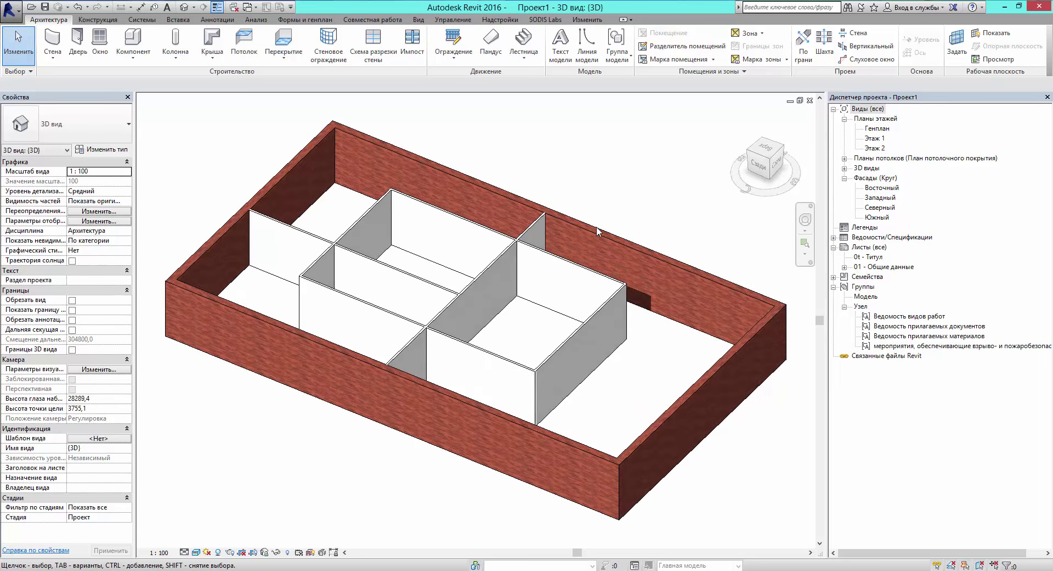
{"action": "left_click", "coordinate": [604, 317]}
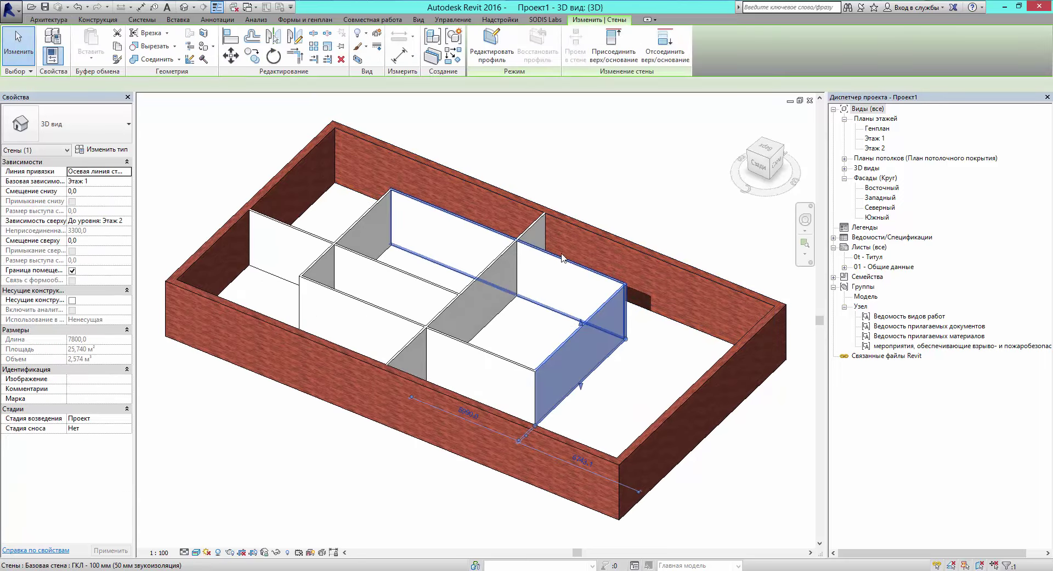
{"action": "left_click", "coordinate": [559, 280], "text": "ctrl"}
{"action": "left_click", "coordinate": [517, 249], "text": "ctrl"}
{"action": "left_click", "coordinate": [291, 242], "text": "ctrl"}
{"action": "left_click", "coordinate": [362, 219], "text": "ctrl"}
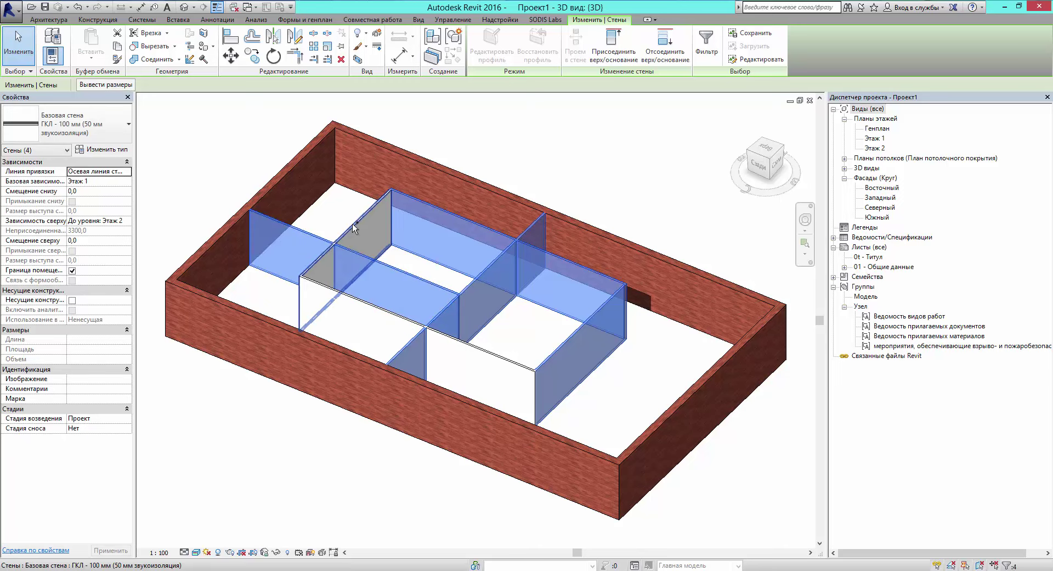
Override the selected walls' surfaces with a light red (RGB 255-128-128) solid fill pattern
{"action": "right_click", "coordinate": [381, 229]}
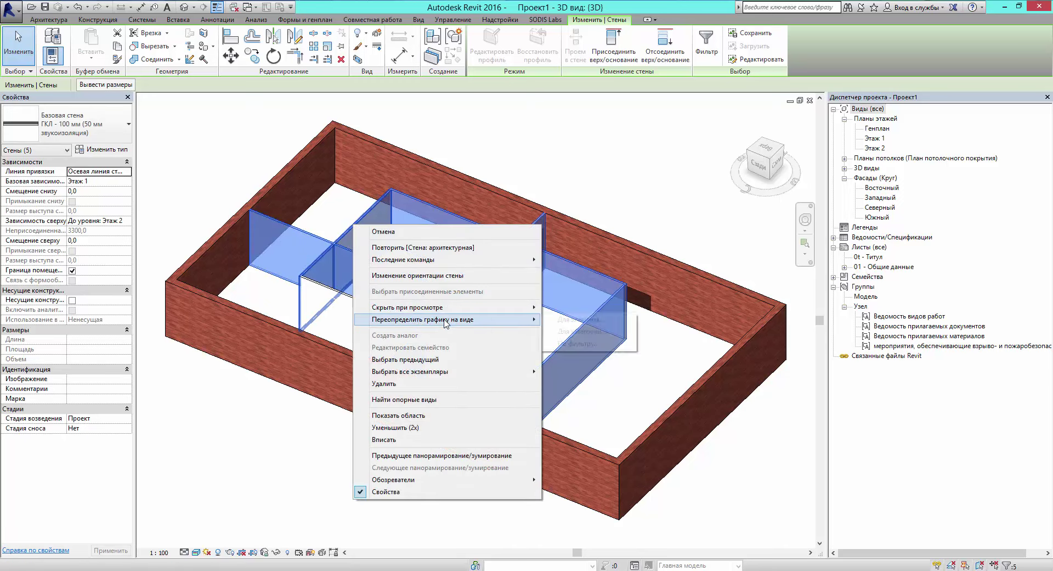
{"action": "mouse_move", "coordinate": [423, 318]}
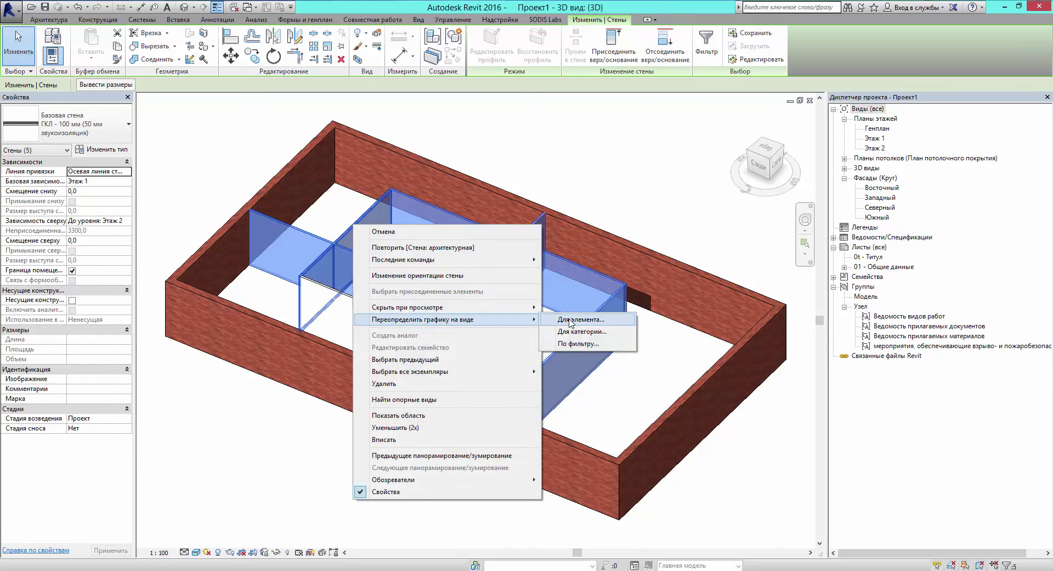
{"action": "left_click", "coordinate": [571, 323]}
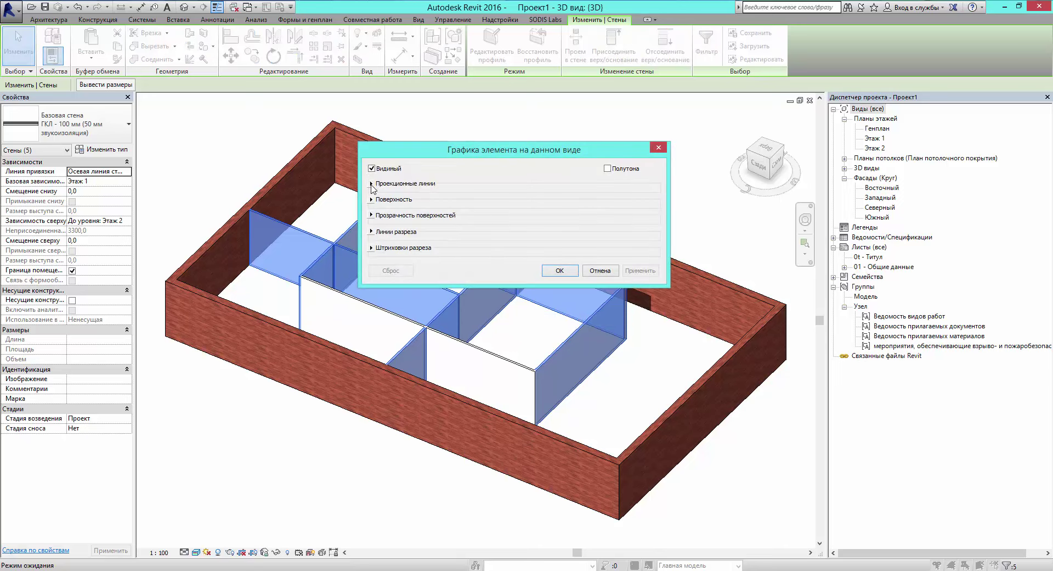
{"action": "left_click", "coordinate": [371, 200]}
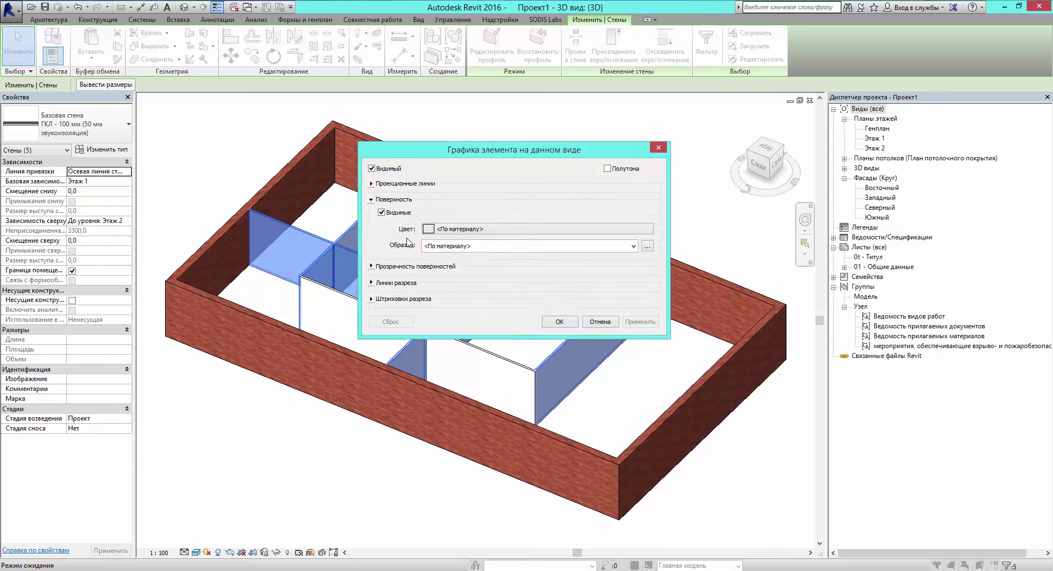
{"action": "left_click", "coordinate": [438, 231]}
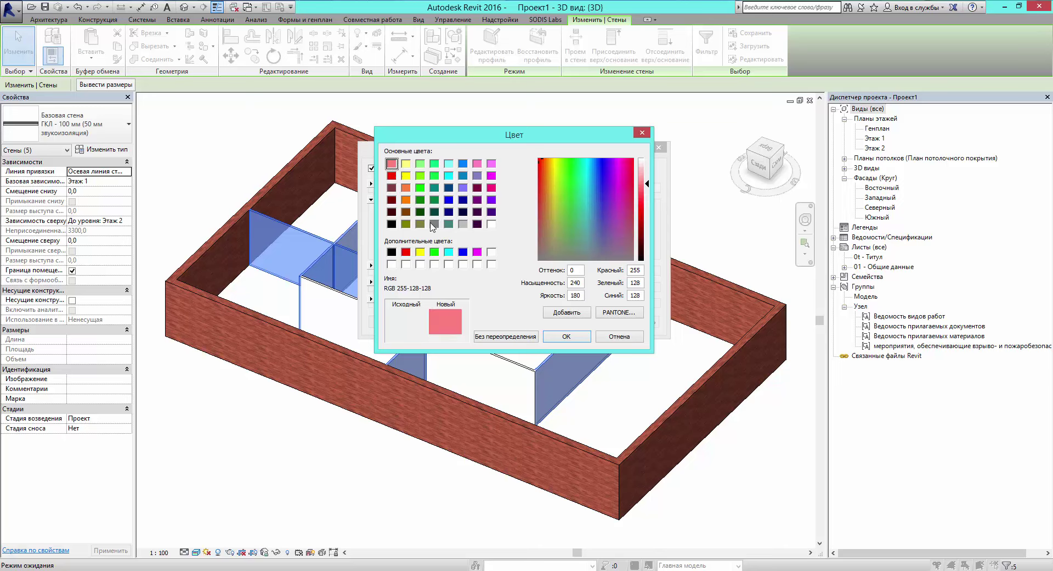
{"action": "left_click", "coordinate": [560, 337]}
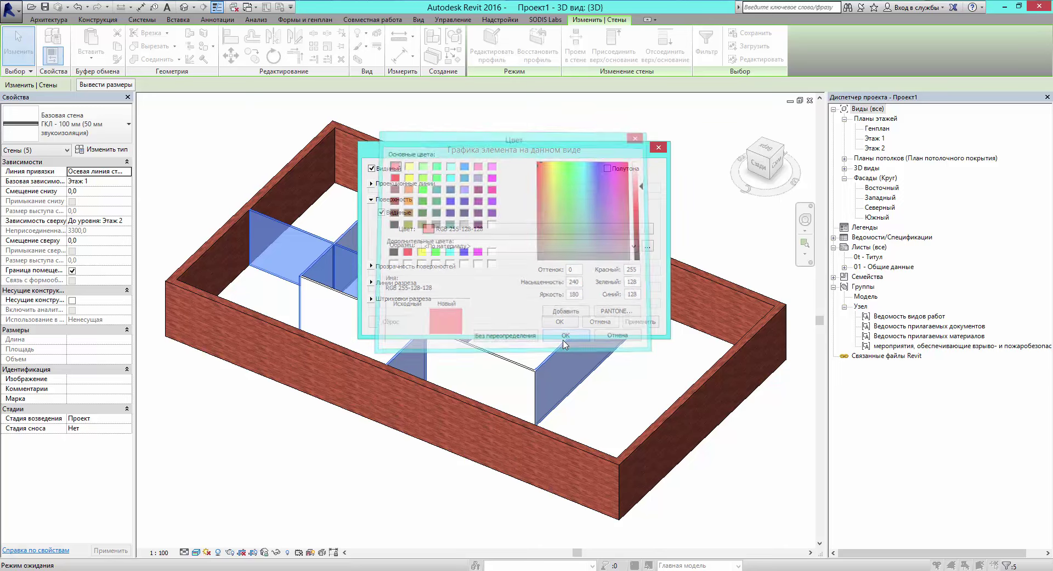
{"action": "left_click", "coordinate": [633, 247]}
{"action": "scroll", "coordinate": [644, 444], "scroll_direction": "down", "scroll_amount": 5}
{"action": "scroll", "coordinate": [644, 444], "scroll_direction": "down", "scroll_amount": 5}
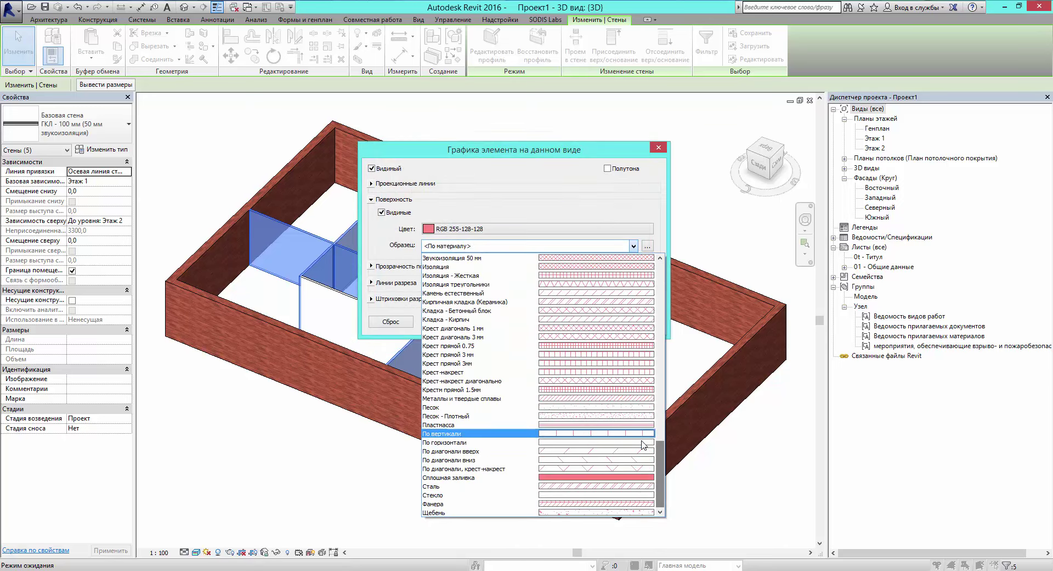
{"action": "left_click", "coordinate": [642, 477]}
{"action": "left_click", "coordinate": [641, 322]}
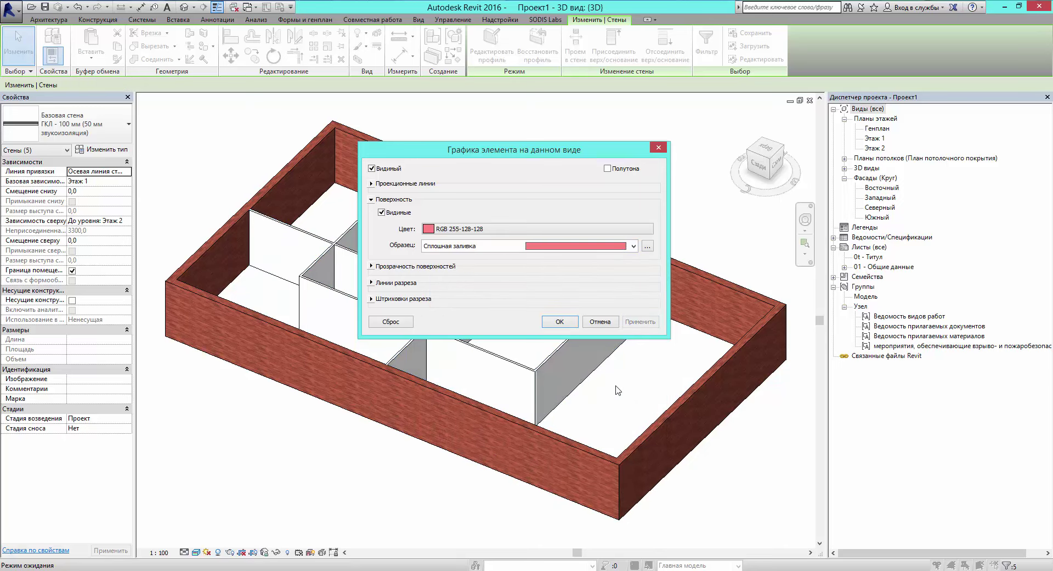
{"action": "left_click", "coordinate": [559, 321]}
{"action": "left_click", "coordinate": [609, 354]}
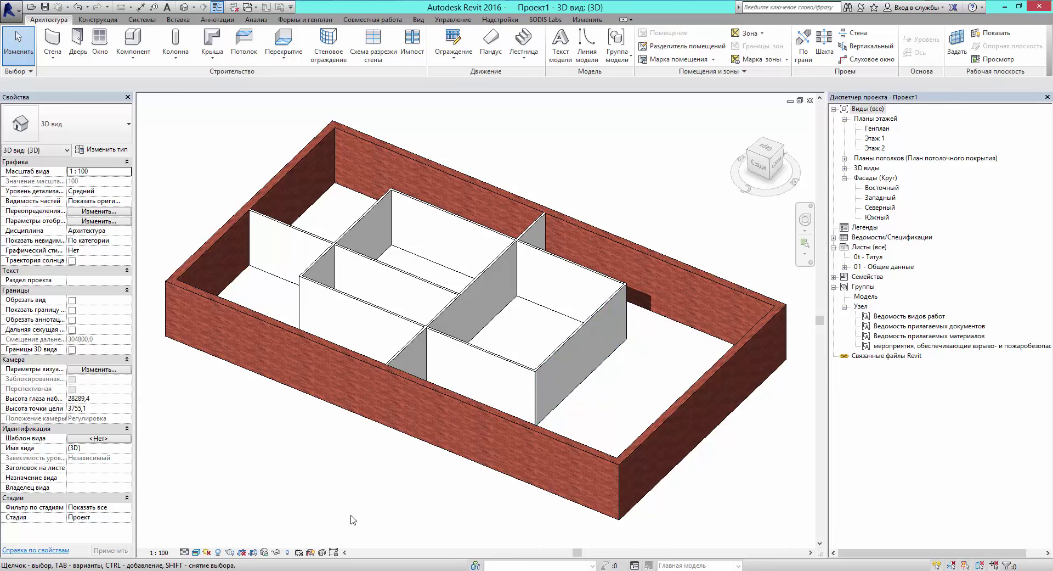
Switch the 3D view to the Shaded visual style and orbit to a new angle
{"action": "left_click", "coordinate": [196, 552]}
{"action": "left_click", "coordinate": [230, 507]}
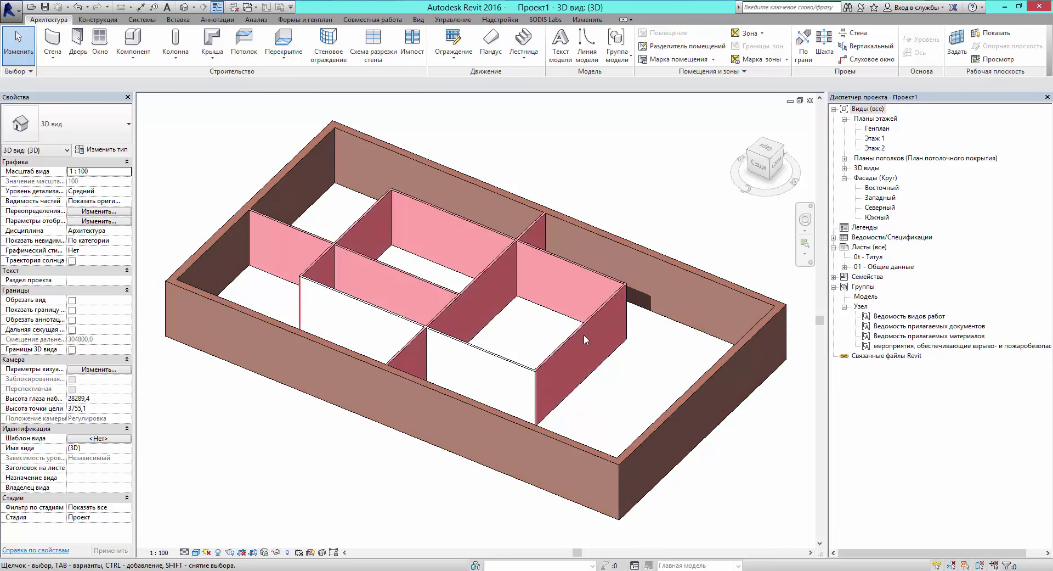
{"action": "mouse_move", "coordinate": [645, 246]}
{"action": "middle_mouse_down", "text": "shift"}
{"action": "mouse_move", "coordinate": [644, 272]}
{"action": "mouse_move", "coordinate": [677, 325]}
{"action": "middle_mouse_up", "text": "shift"}
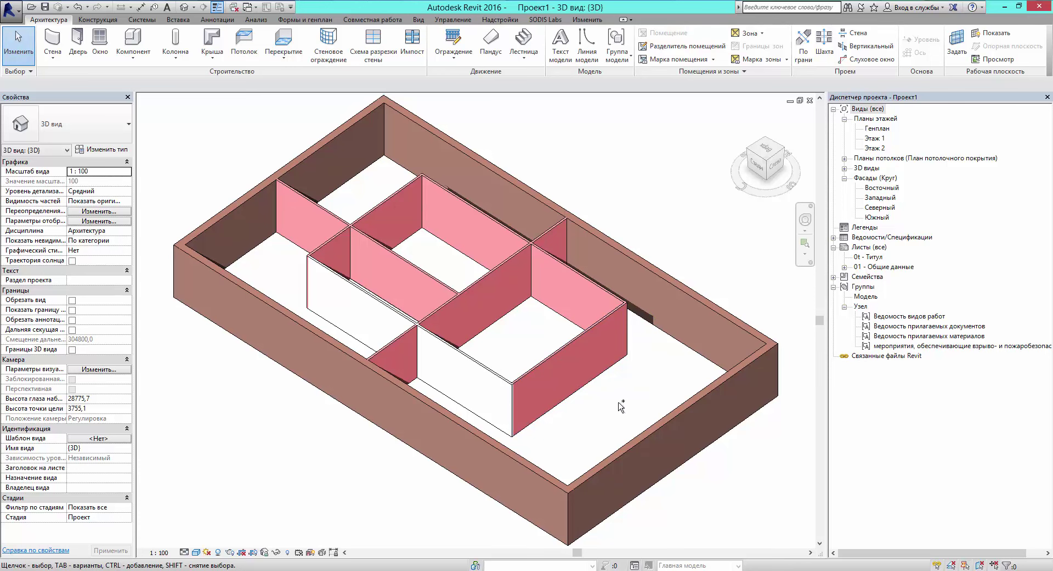
{"action": "mouse_move", "coordinate": [617, 410]}
{"action": "middle_mouse_down", "text": "shift"}
{"action": "mouse_move", "coordinate": [656, 312]}
{"action": "mouse_move", "coordinate": [643, 274]}
{"action": "mouse_move", "coordinate": [724, 301]}
{"action": "mouse_move", "coordinate": [632, 228]}
{"action": "middle_mouse_up", "text": "shift"}
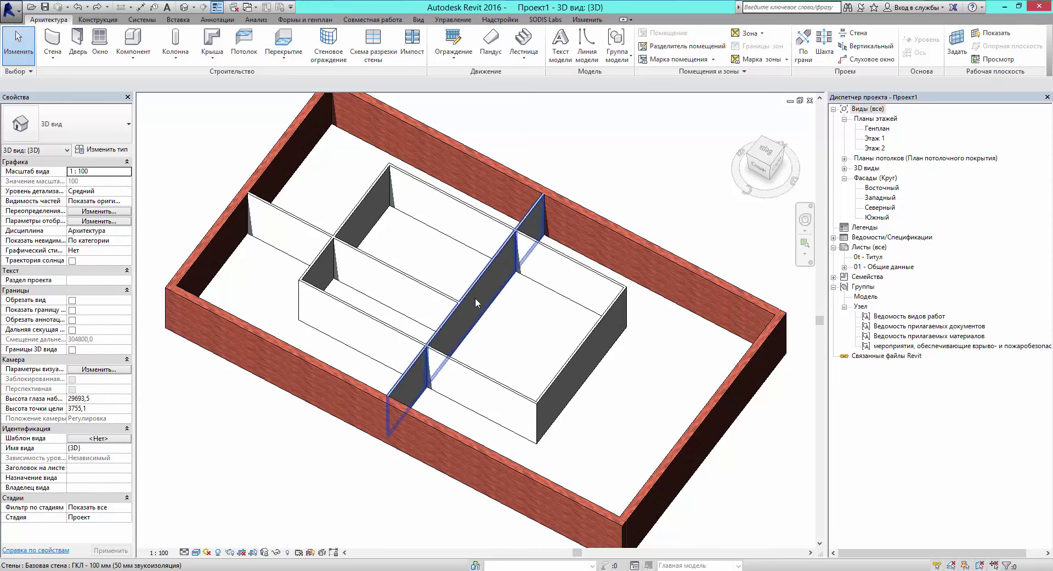
Open the 3D view's Visibility/Graphics Filters tab and reach the filter editor via Add, Edit/Create
{"action": "left_click", "coordinate": [423, 20]}
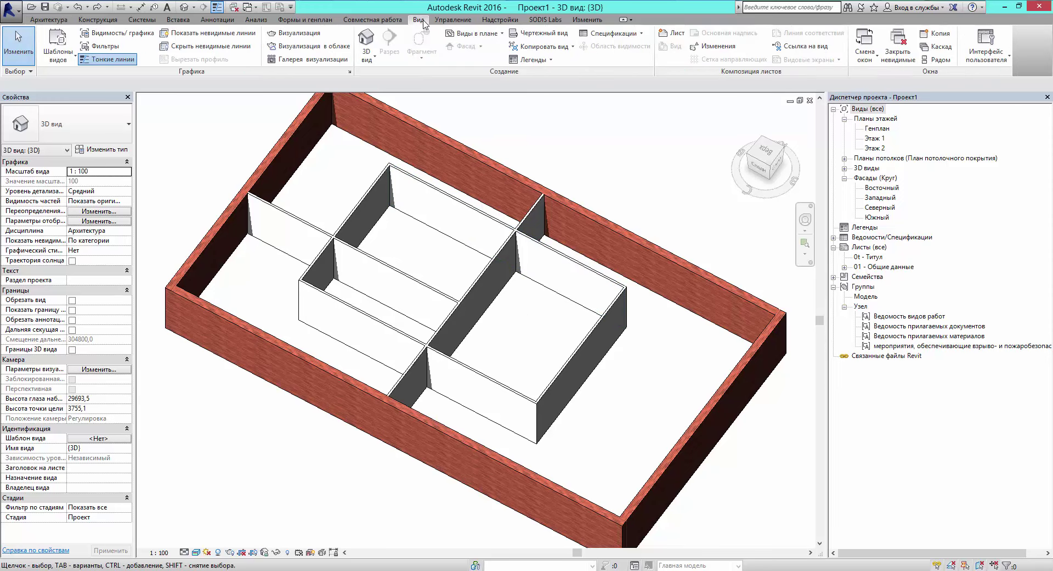
{"action": "left_click", "coordinate": [116, 33]}
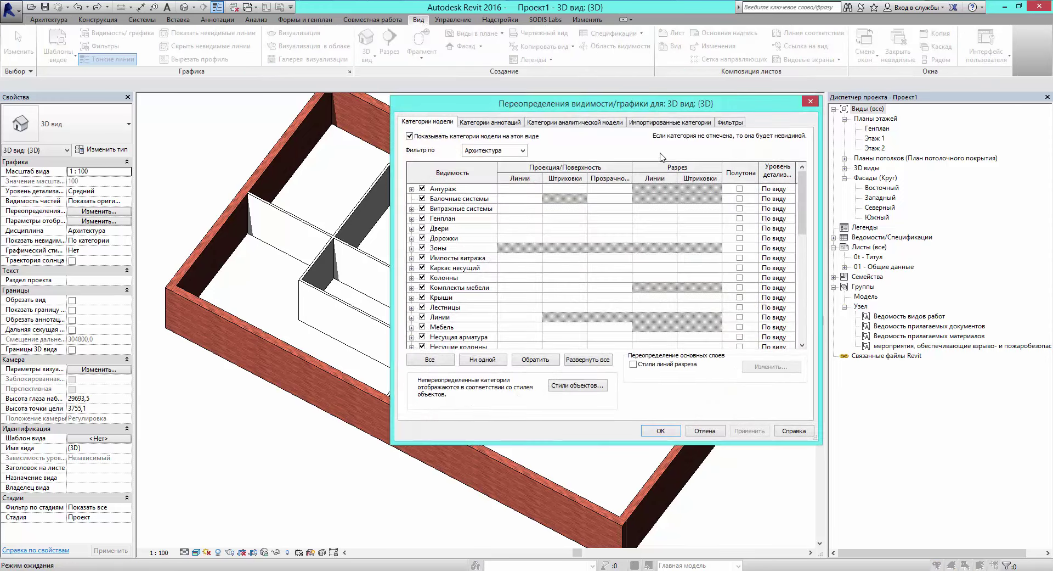
{"action": "left_click", "coordinate": [729, 123]}
{"action": "left_click", "coordinate": [425, 345]}
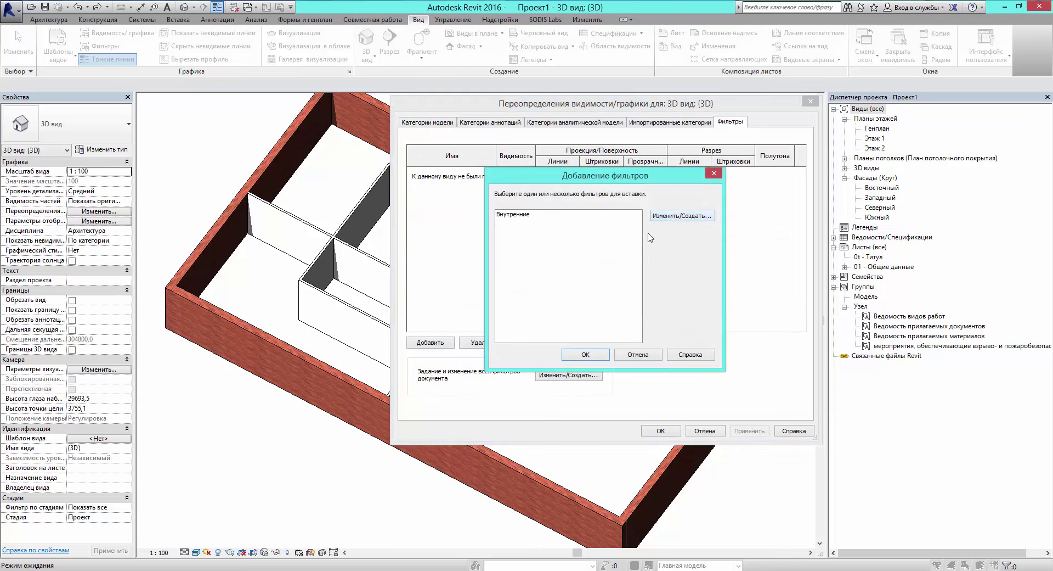
{"action": "left_click", "coordinate": [665, 215]}
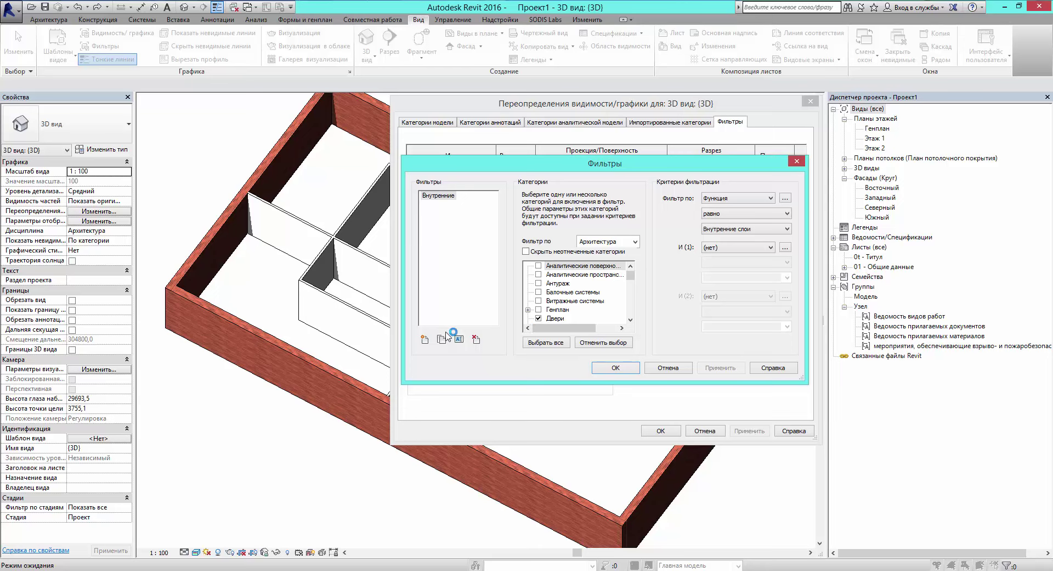
Create a new filter named Фильтр перегородки, retyping the mistyped name
{"action": "left_click", "coordinate": [424, 340]}
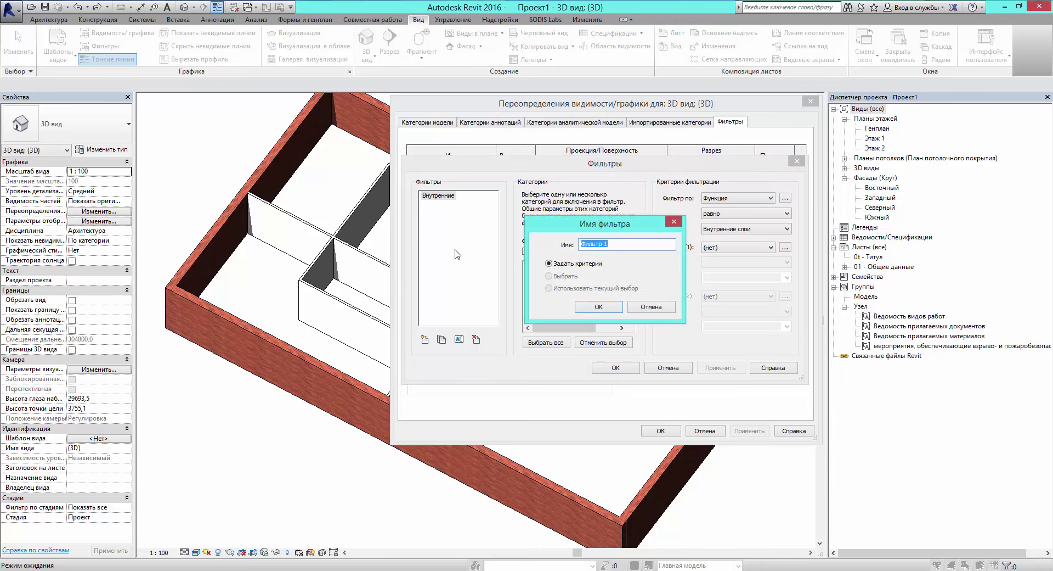
{"action": "type", "text": "bkmnh gthtujhjlrb"}
{"action": "key", "text": "ctrl+a"}
{"action": "type", "text": "Ф"}
{"action": "left_click", "coordinate": [601, 307]}
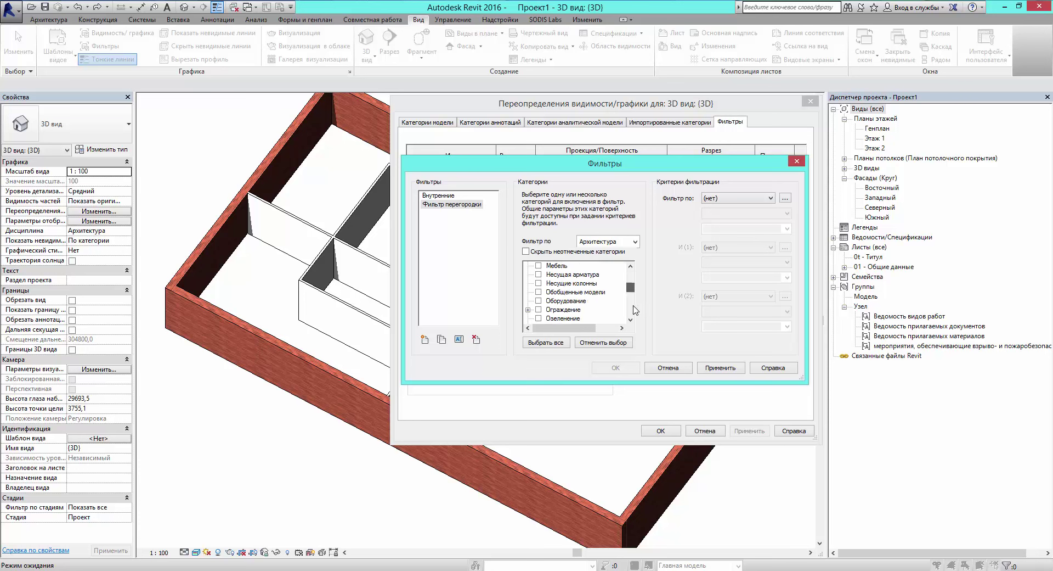
Assign the filter to the Стены category and save it without a rule
{"action": "left_click_drag", "start_coordinate": [630, 276], "coordinate": [627, 306]}
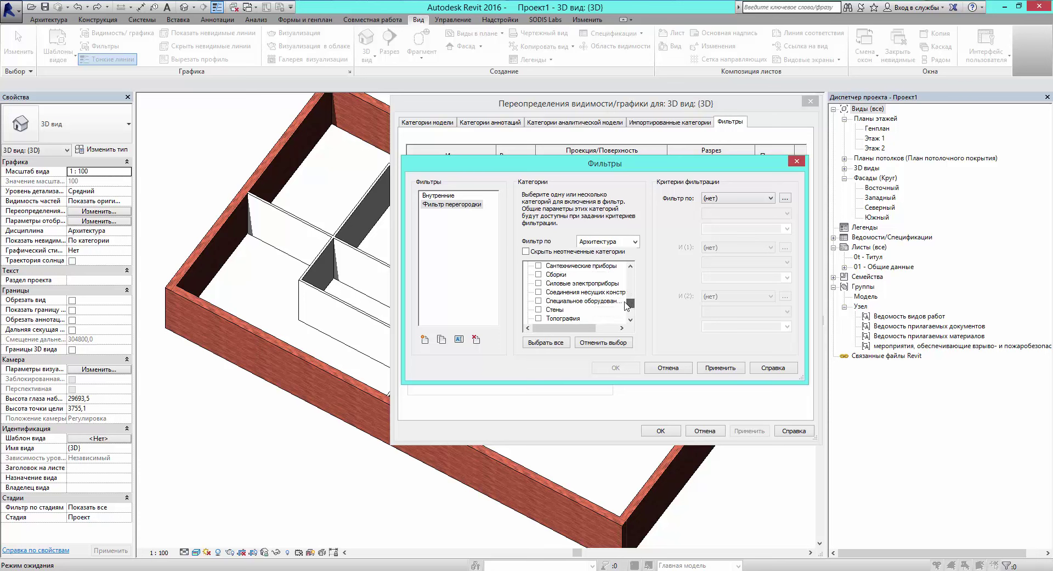
{"action": "left_click", "coordinate": [539, 310]}
{"action": "left_click", "coordinate": [771, 201]}
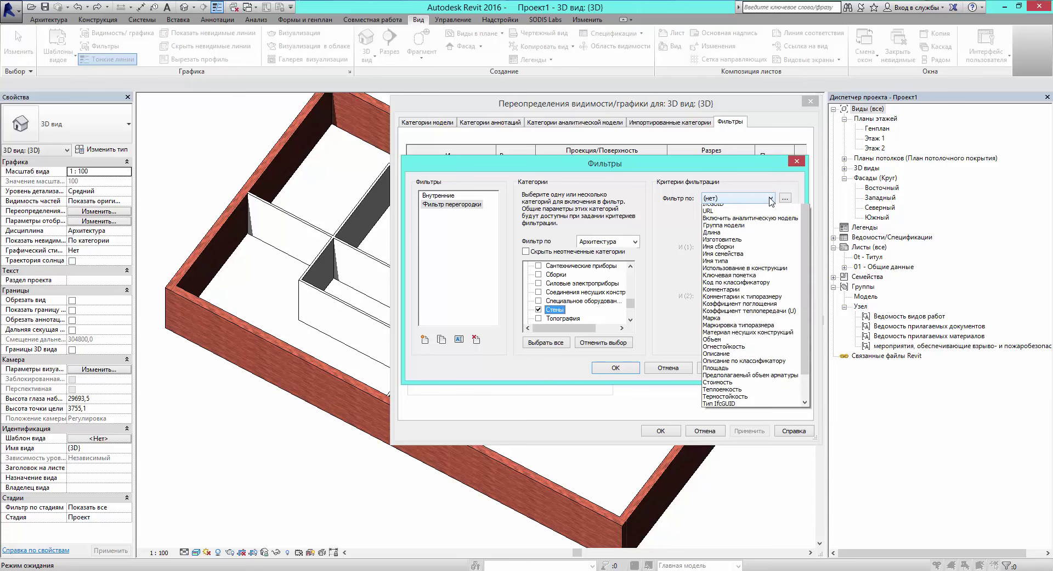
{"action": "left_click", "coordinate": [771, 200]}
{"action": "left_click", "coordinate": [770, 198]}
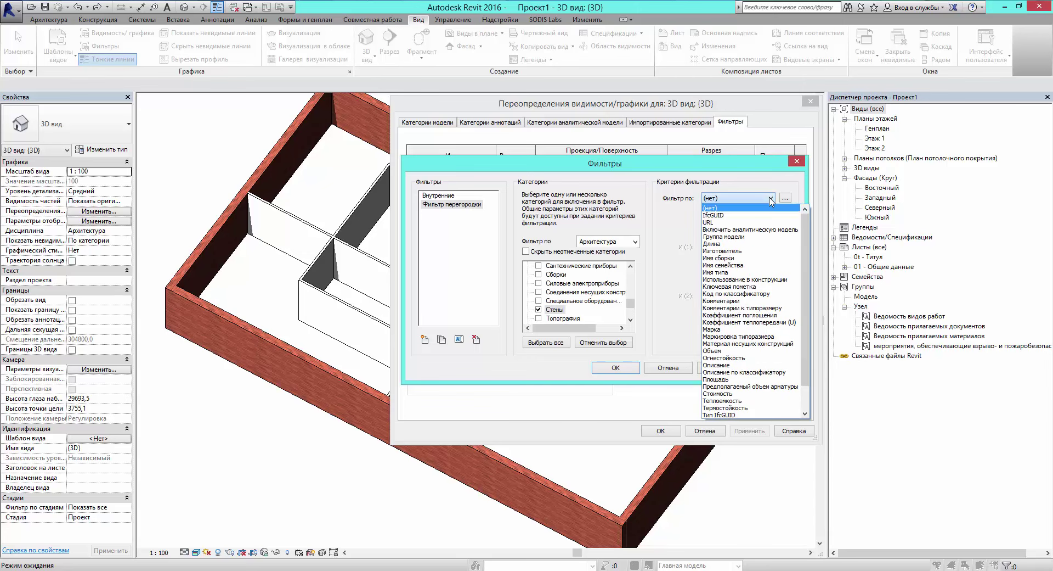
{"action": "left_click", "coordinate": [771, 200]}
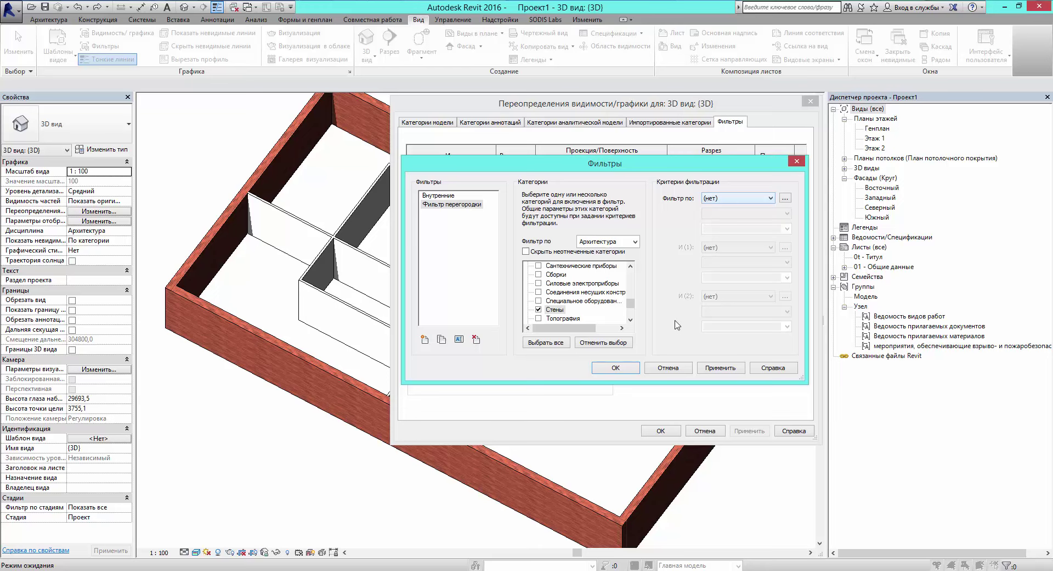
{"action": "left_click", "coordinate": [615, 368]}
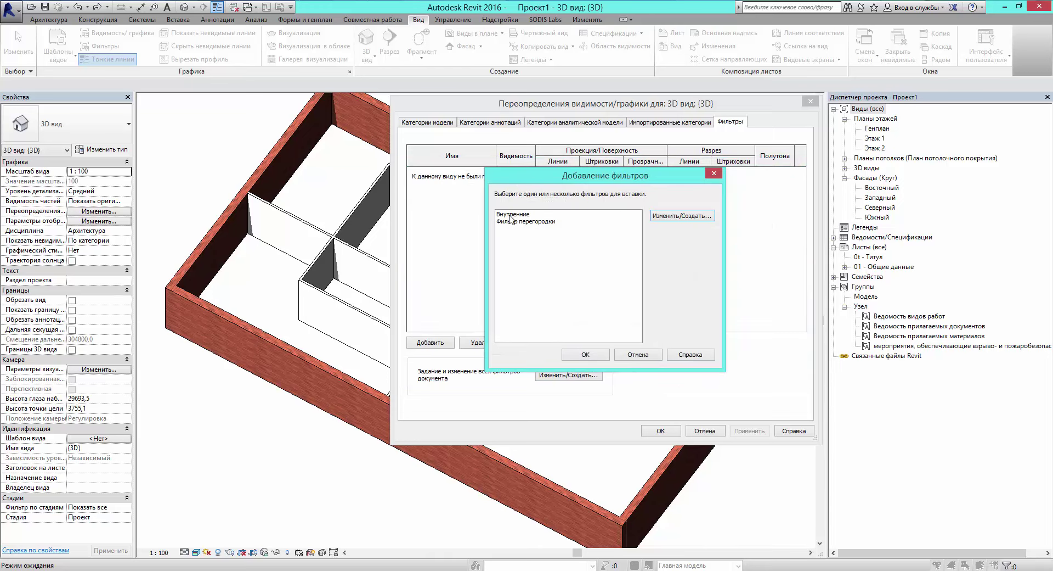
Add Фильтр перегородки to the 3D view's filters
{"action": "left_click_drag", "start_coordinate": [530, 177], "coordinate": [624, 214]}
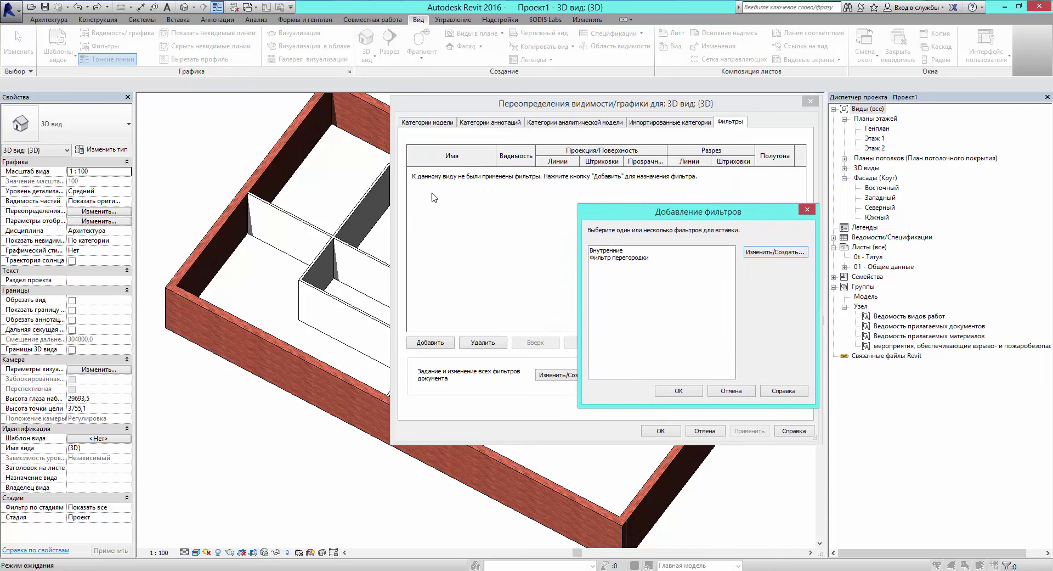
{"action": "left_click", "coordinate": [614, 258]}
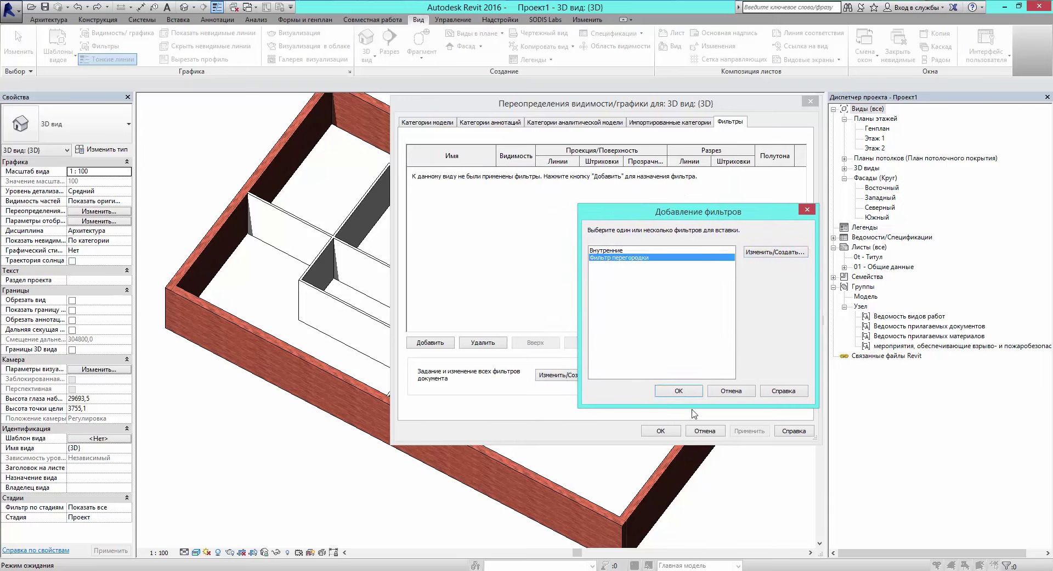
{"action": "left_click", "coordinate": [680, 391]}
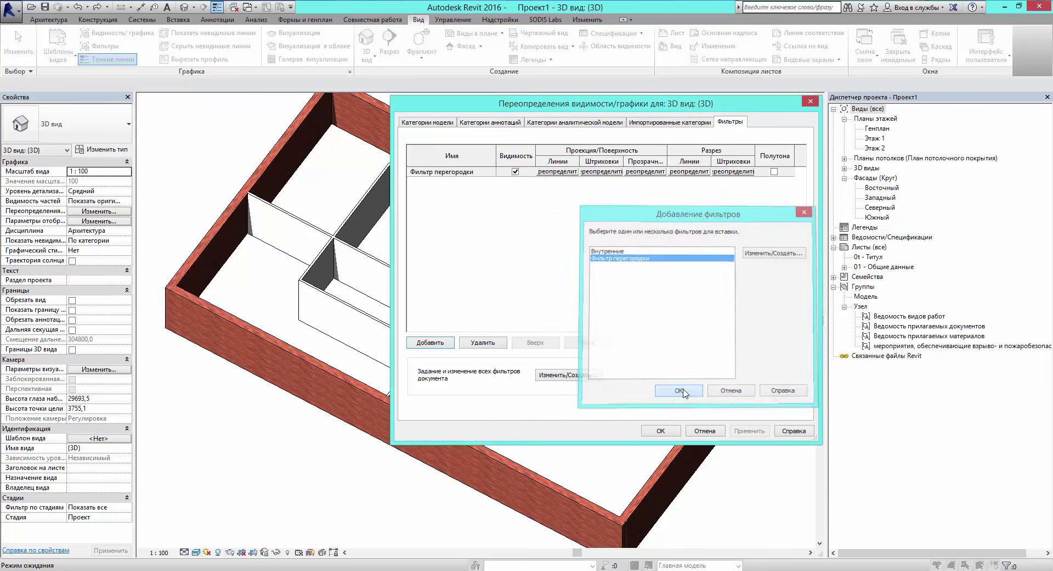
Test hiding the filter's walls, then restore its visibility and apply
{"action": "left_click", "coordinate": [515, 172]}
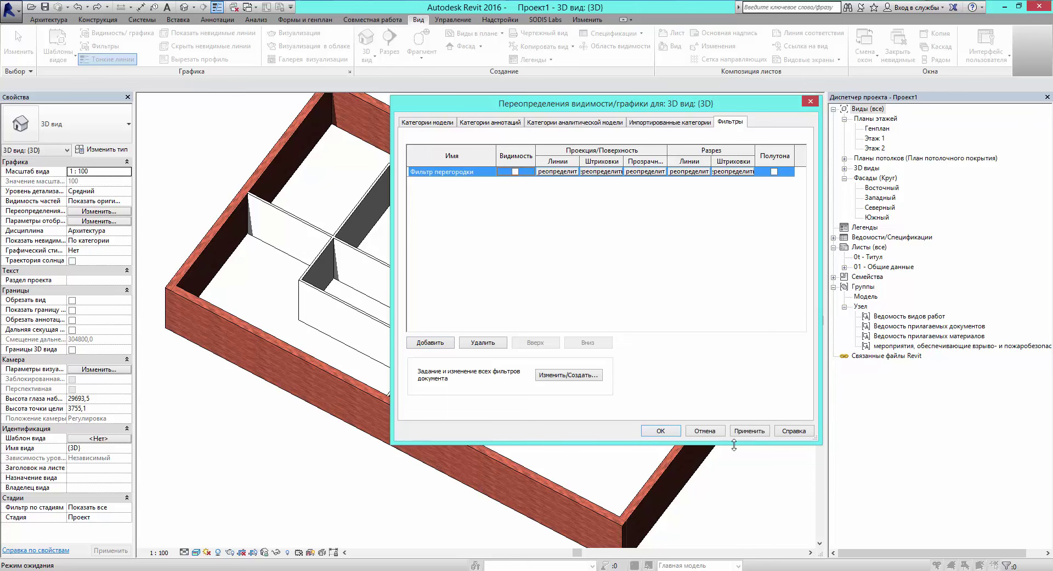
{"action": "left_click", "coordinate": [755, 434]}
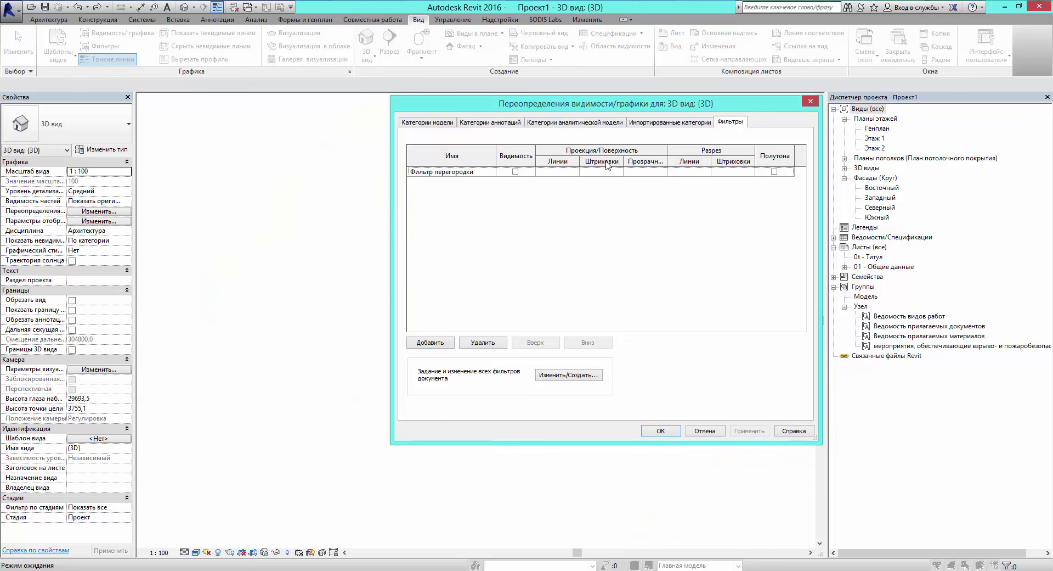
{"action": "left_click_drag", "start_coordinate": [609, 107], "coordinate": [615, 102]}
{"action": "left_click", "coordinate": [521, 167]}
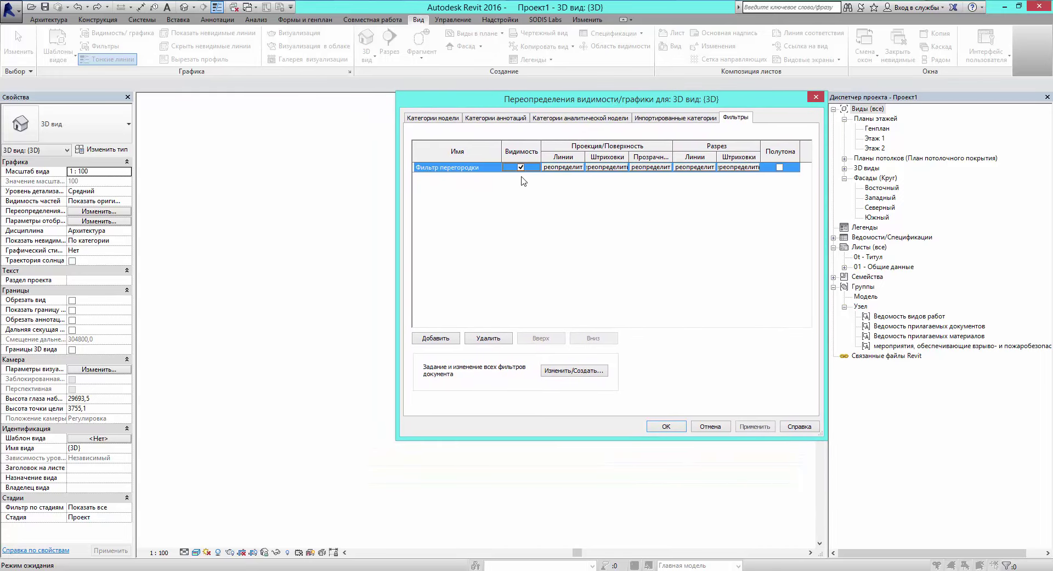
{"action": "left_click", "coordinate": [755, 427]}
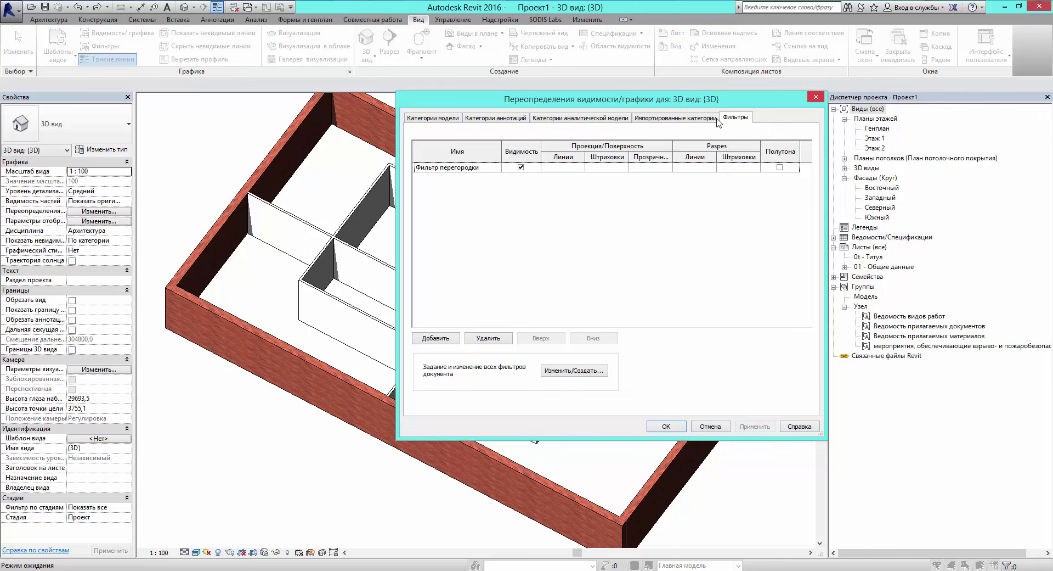
Set the filter rule to Имя типа равно ГКЛ - 100 мм (50 мм звукоизоляция) and turn its visibility off
{"action": "left_click", "coordinate": [475, 171]}
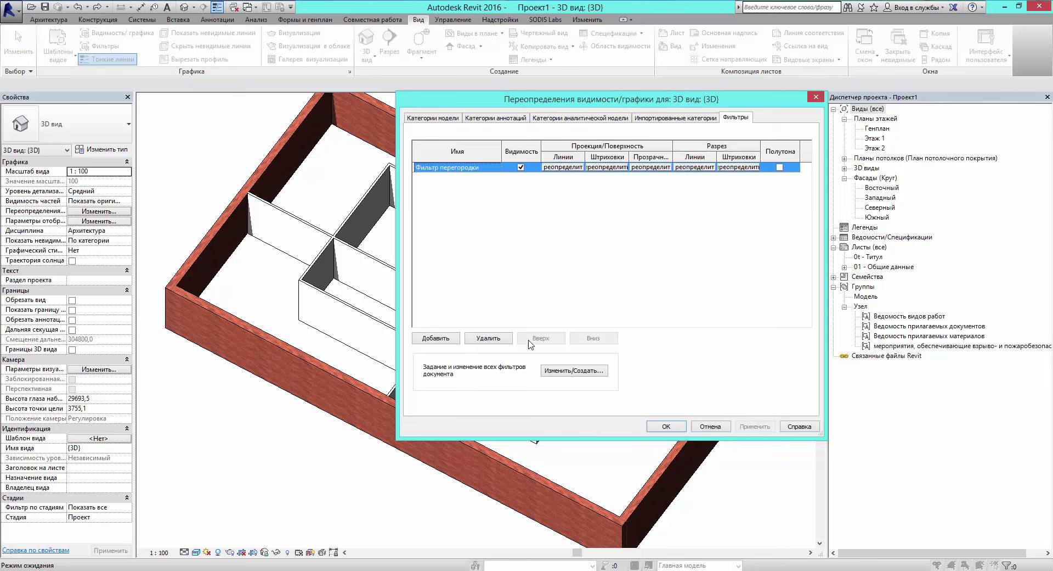
{"action": "left_click", "coordinate": [559, 369]}
{"action": "left_click", "coordinate": [752, 195]}
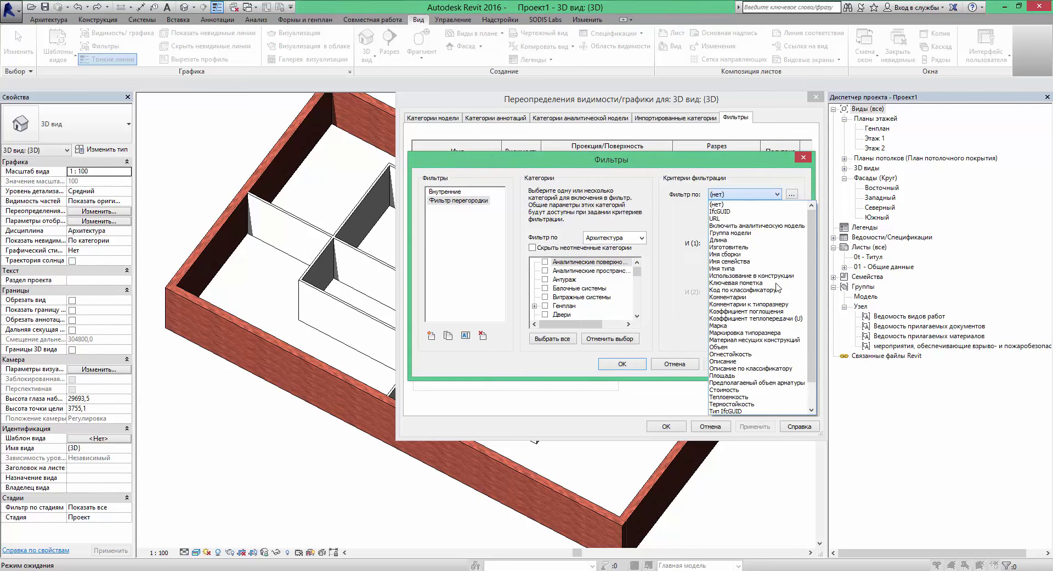
{"action": "left_click", "coordinate": [742, 269]}
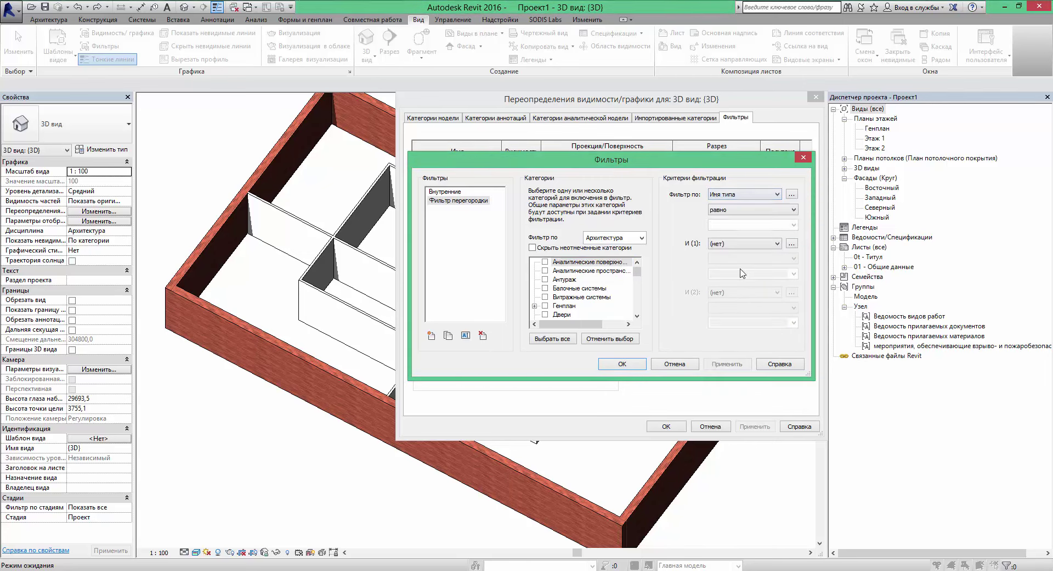
{"action": "left_click", "coordinate": [793, 225]}
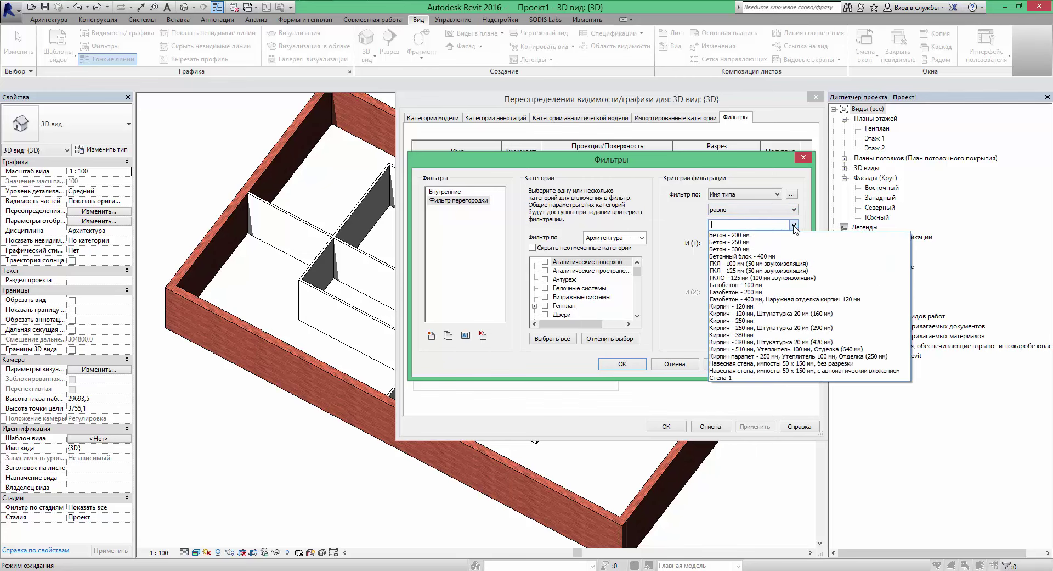
{"action": "left_click", "coordinate": [787, 267]}
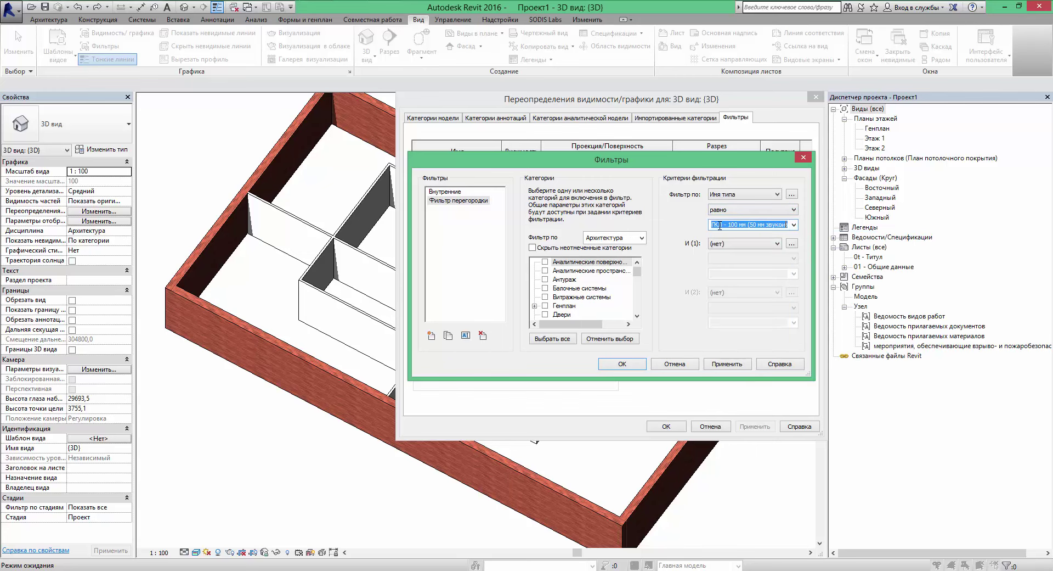
{"action": "left_click", "coordinate": [630, 365]}
{"action": "left_click", "coordinate": [521, 166]}
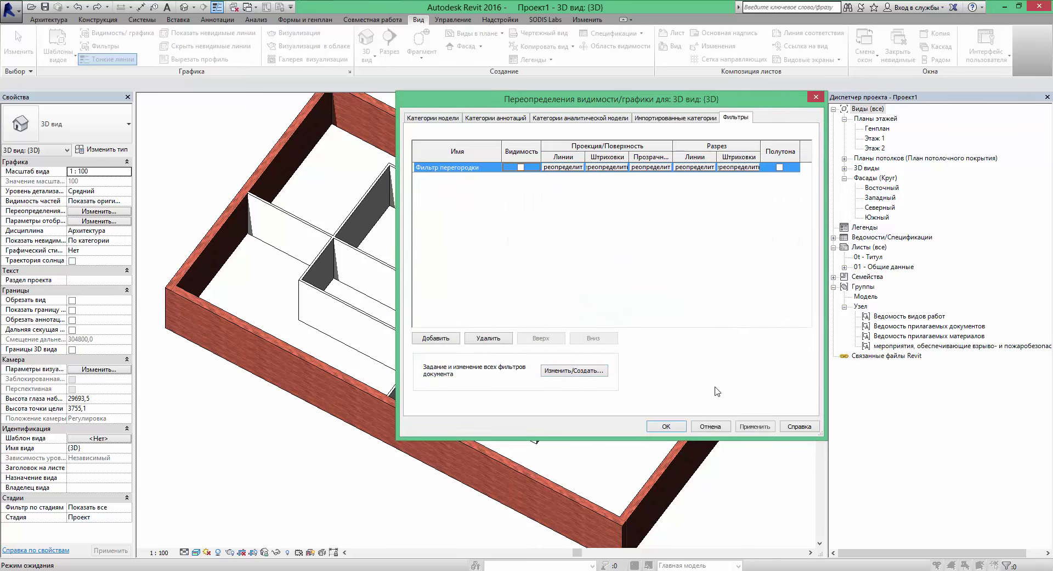
Re-check Visibility for the partition filter so its walls show again in the 3D view
{"action": "left_click", "coordinate": [763, 427]}
{"action": "left_click_drag", "start_coordinate": [633, 108], "coordinate": [688, 86]}
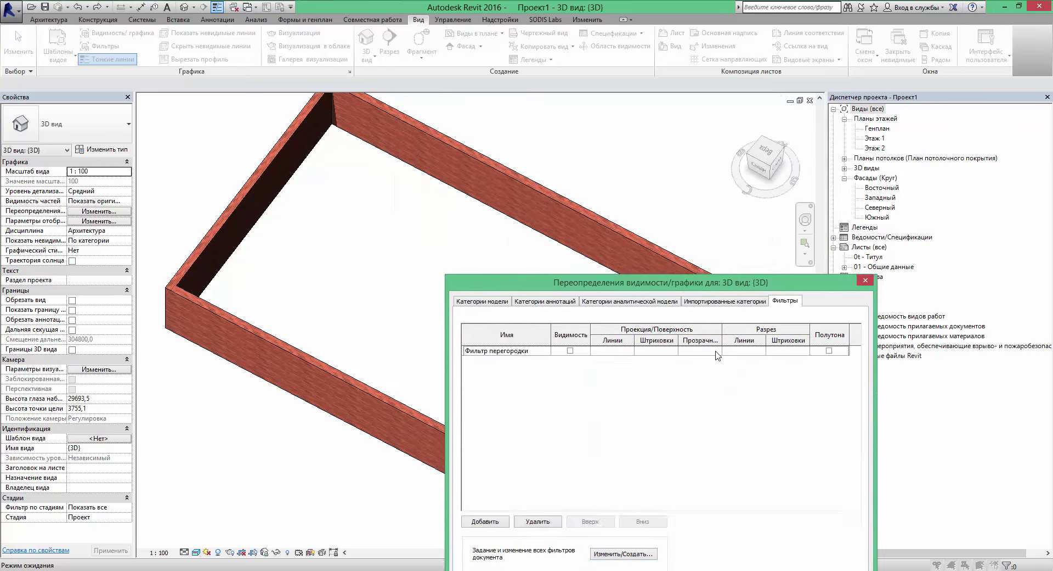
{"action": "left_click", "coordinate": [582, 148]}
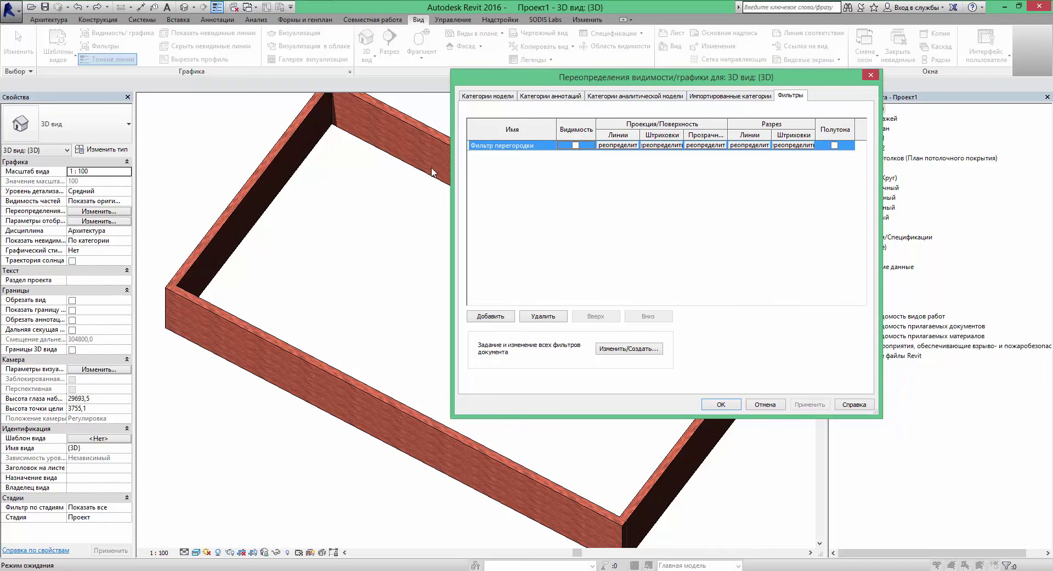
{"action": "left_click", "coordinate": [574, 146]}
Override the partition filter's projection surface pattern with a red Solid fill and apply it
{"action": "left_click", "coordinate": [664, 145]}
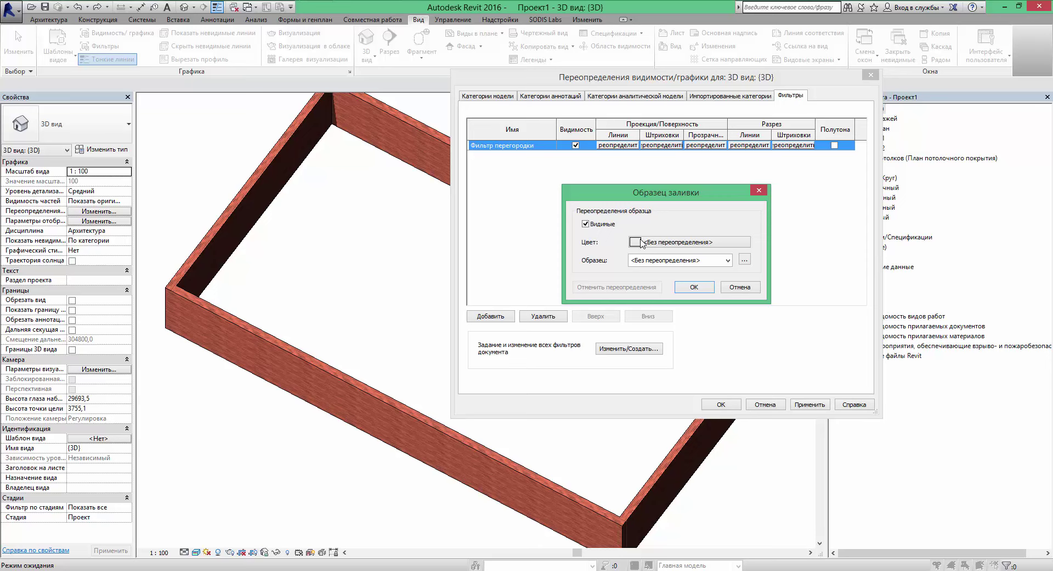
{"action": "left_click", "coordinate": [638, 242]}
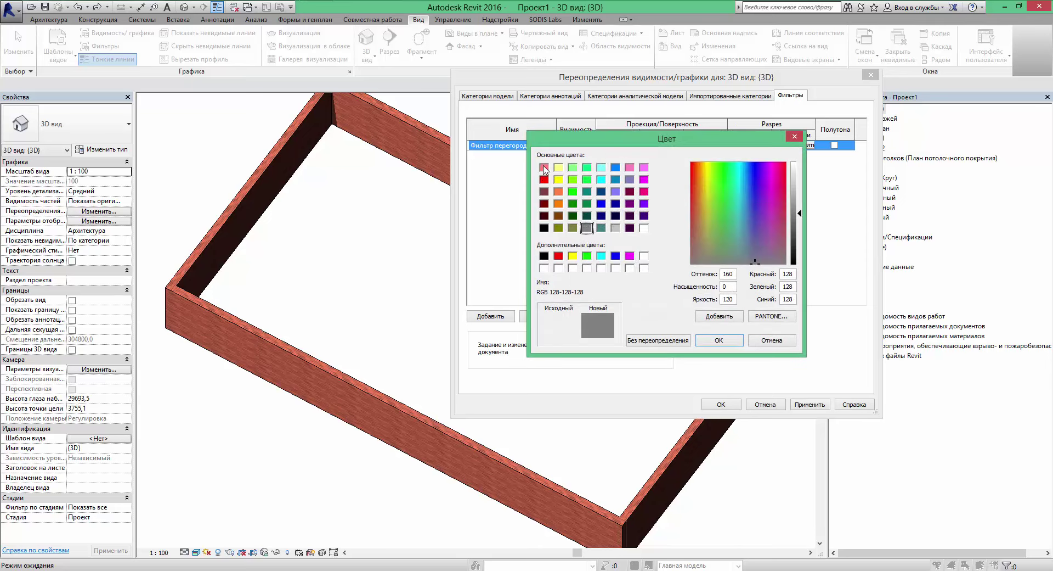
{"action": "left_click", "coordinate": [544, 180]}
{"action": "left_click", "coordinate": [719, 340]}
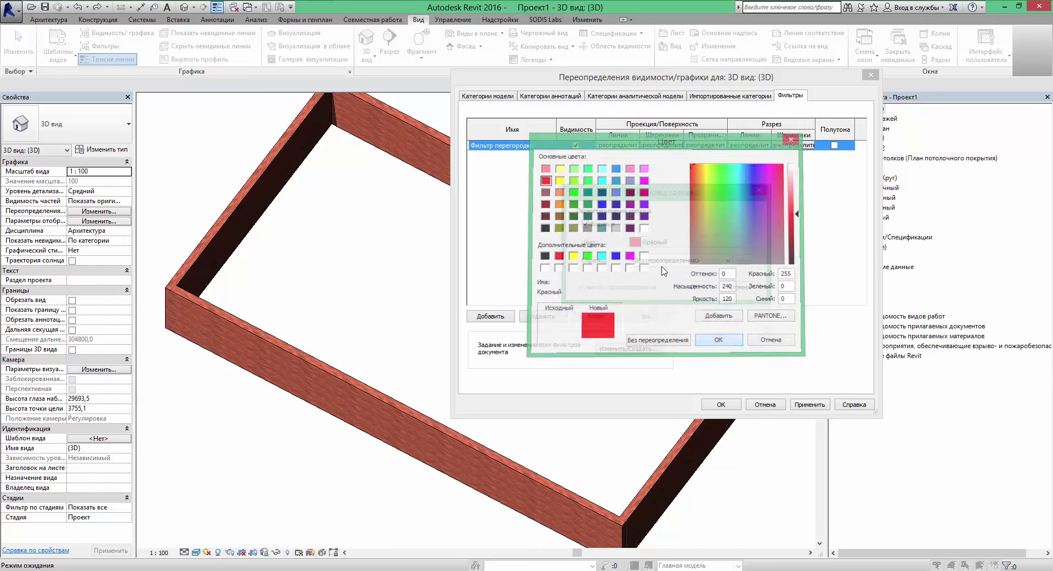
{"action": "left_click", "coordinate": [726, 261]}
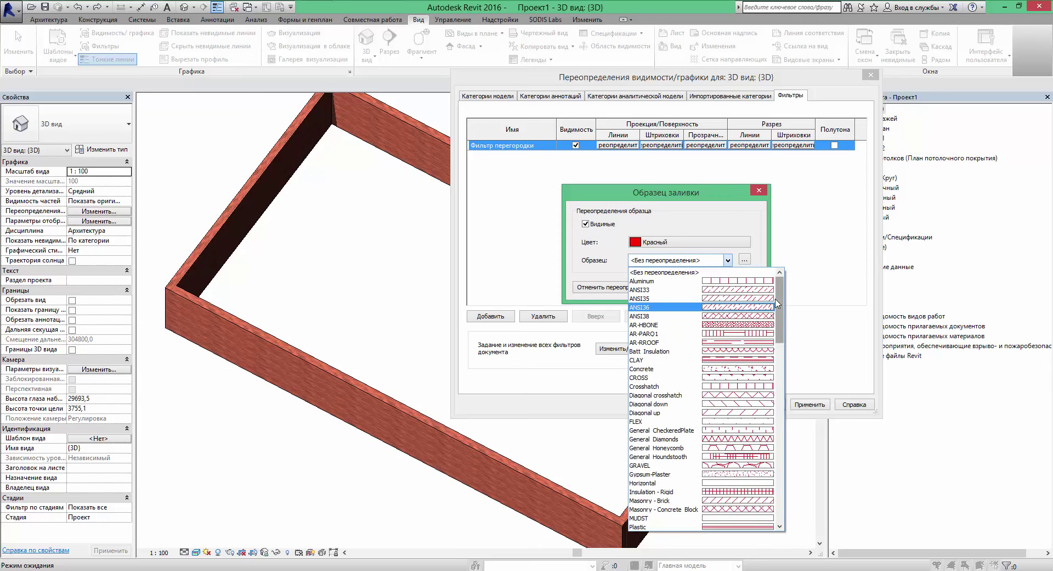
{"action": "scroll", "coordinate": [741, 439], "scroll_direction": "down", "scroll_amount": 5}
{"action": "left_click", "coordinate": [758, 496]}
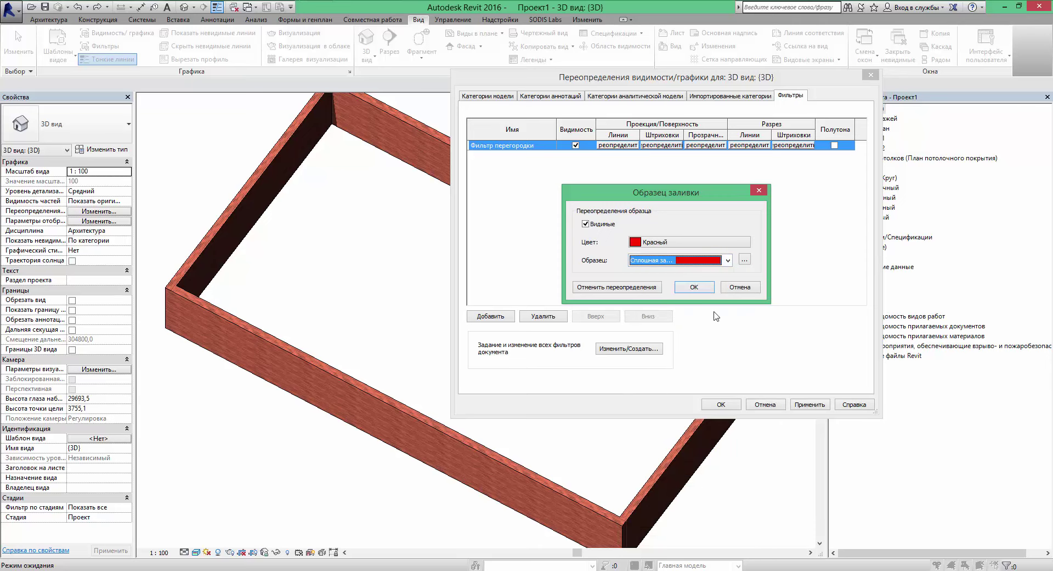
{"action": "left_click", "coordinate": [695, 288]}
{"action": "left_click", "coordinate": [804, 405]}
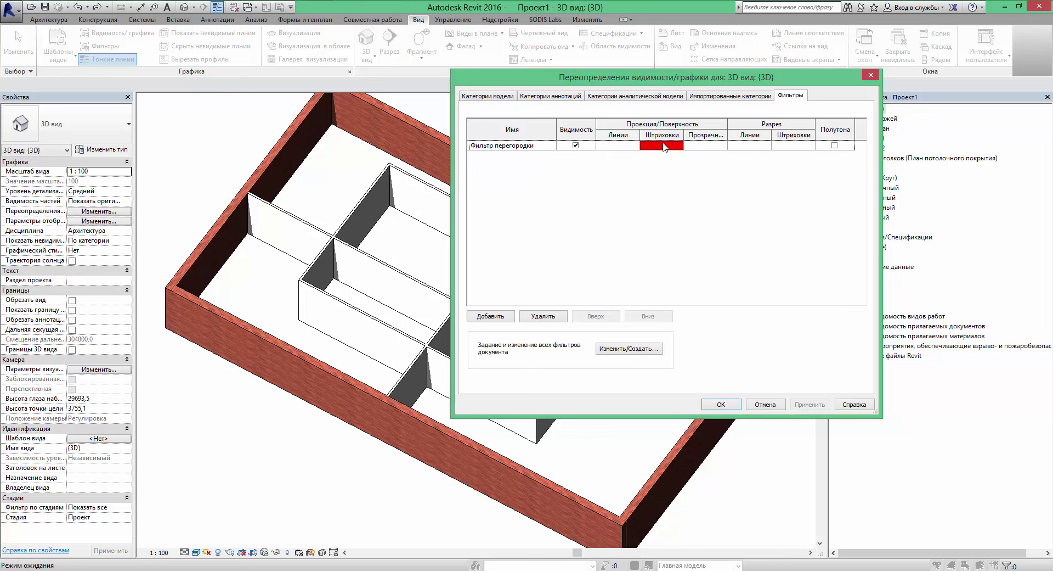
Set the partition filter's projection lines to red and confirm the overrides with OK
{"action": "left_click", "coordinate": [628, 149]}
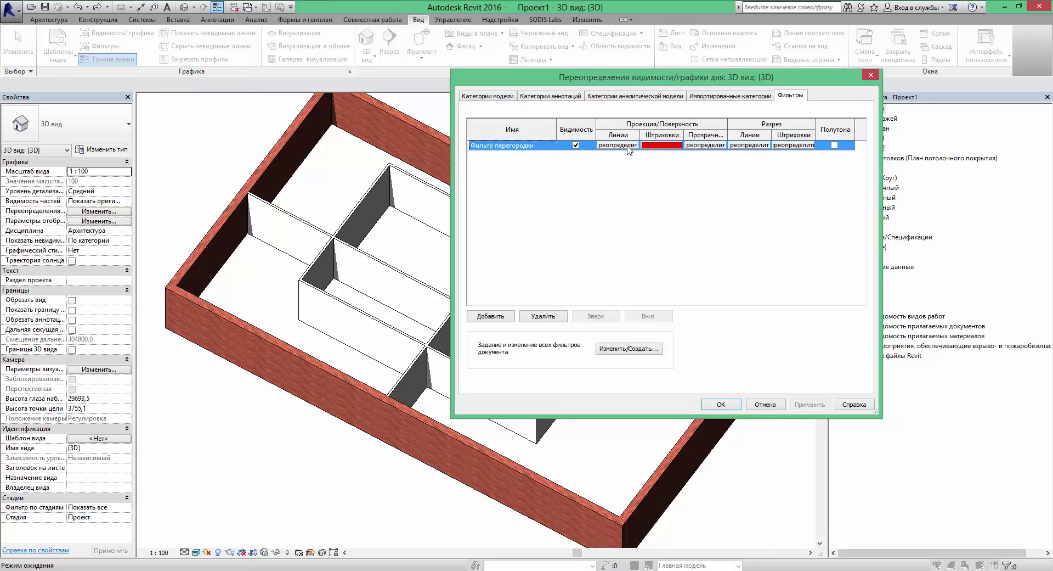
{"action": "left_click", "coordinate": [626, 148]}
{"action": "left_click", "coordinate": [622, 246]}
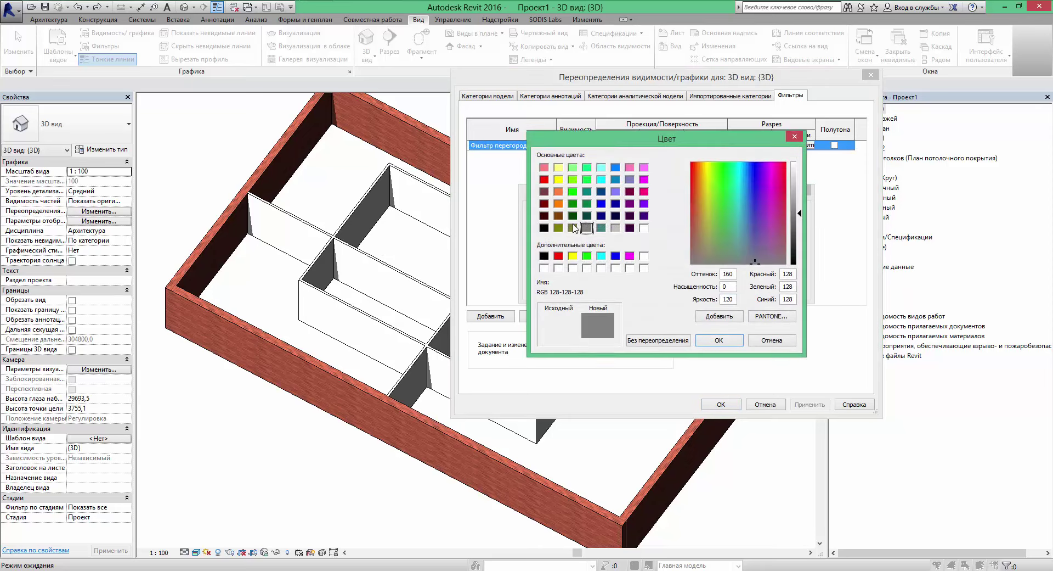
{"action": "left_click", "coordinate": [547, 180]}
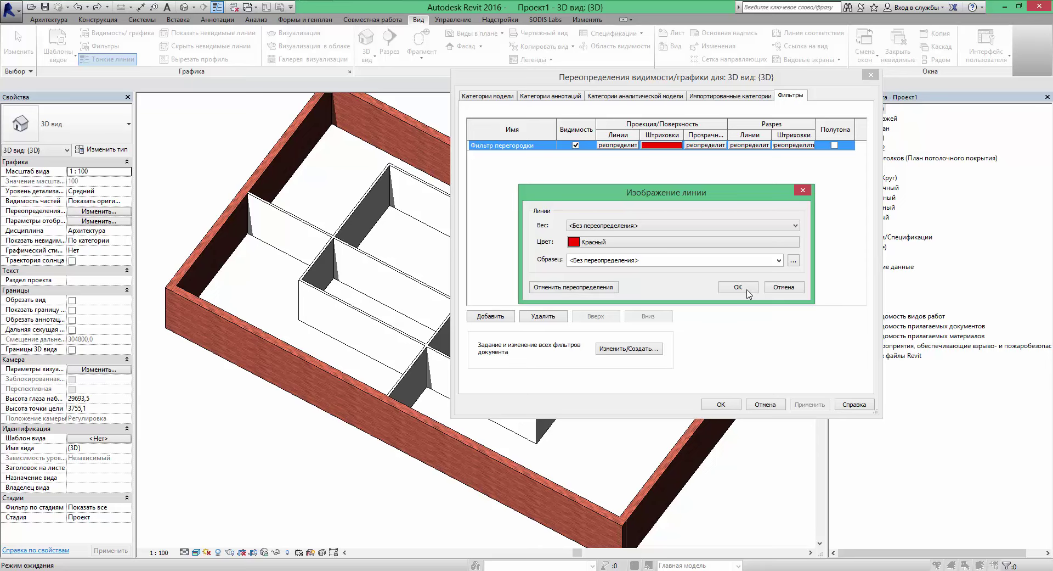
{"action": "double_click", "coordinate": [780, 261]}
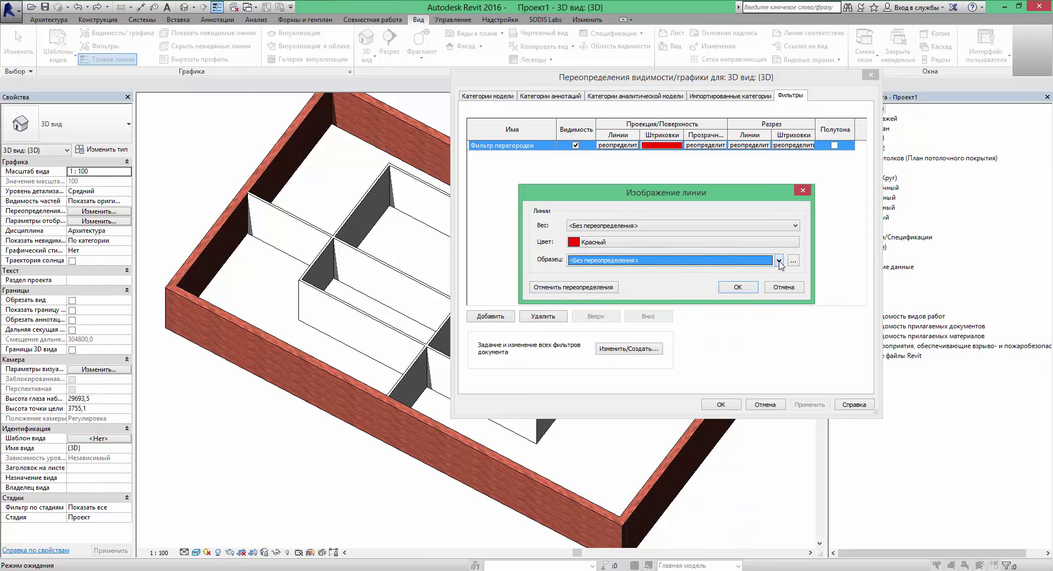
{"action": "left_click", "coordinate": [739, 287]}
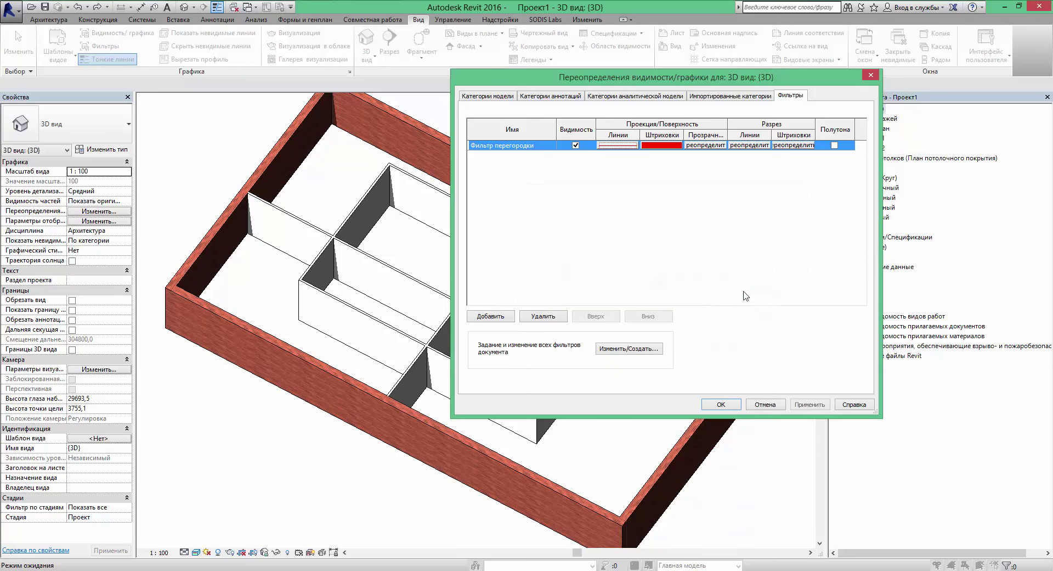
{"action": "left_click", "coordinate": [738, 409]}
Switch the 3D view's visual style to Shaded (Тонированный)
{"action": "scroll", "coordinate": [542, 239], "scroll_direction": "up", "scroll_amount": 5}
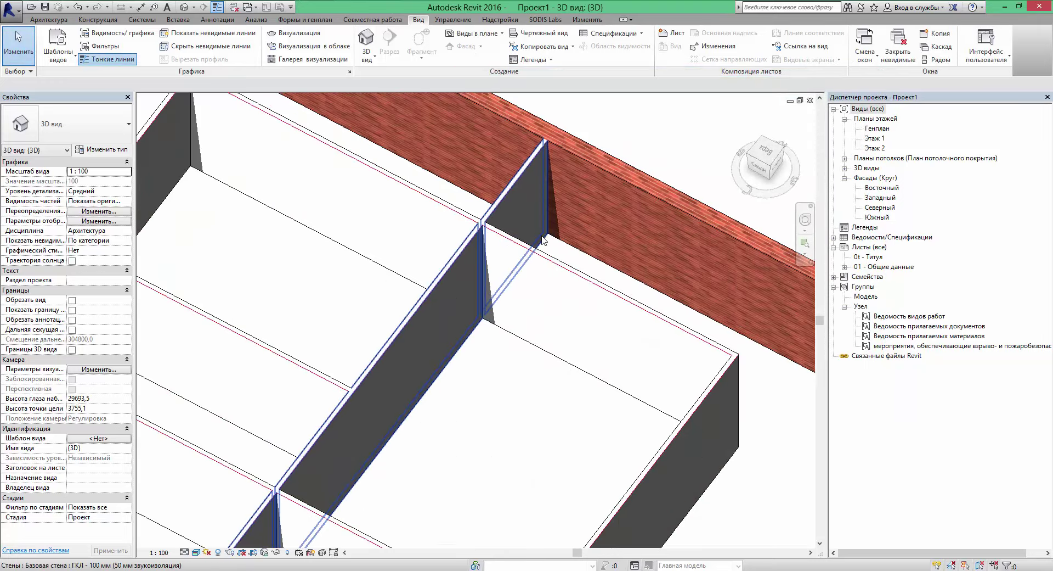
{"action": "scroll", "coordinate": [542, 240], "scroll_direction": "down", "scroll_amount": 2}
{"action": "scroll", "coordinate": [536, 261], "scroll_direction": "down", "scroll_amount": 2}
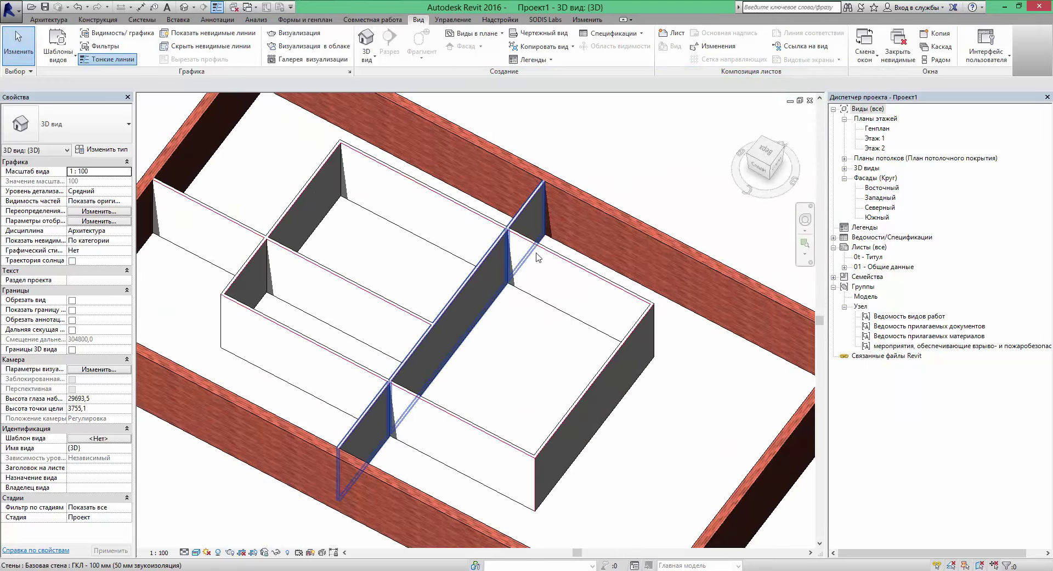
{"action": "left_click", "coordinate": [196, 553]}
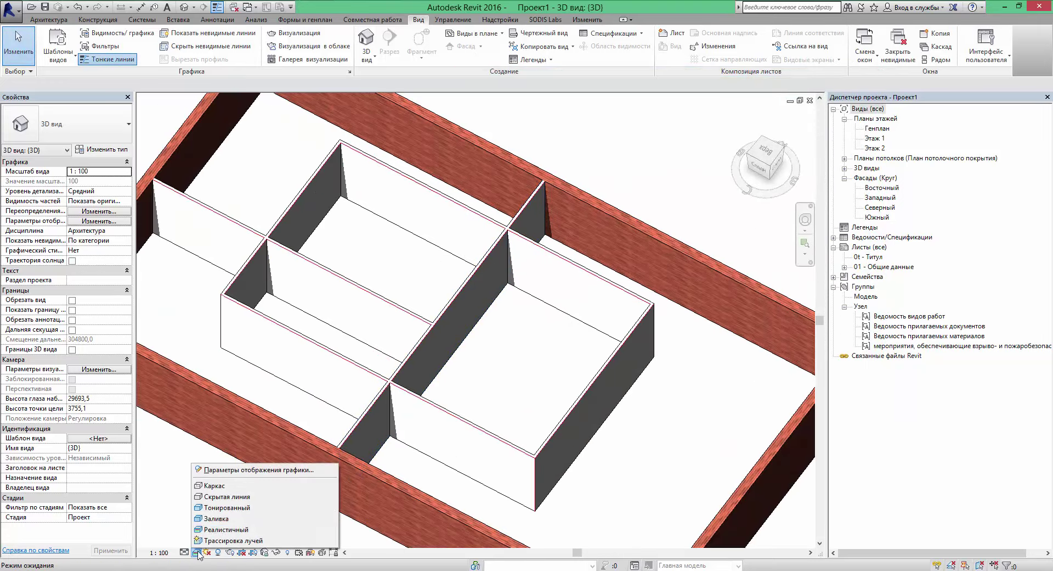
{"action": "left_click", "coordinate": [220, 510]}
Orbit the shaded model from several angles to inspect the red partitions
{"action": "scroll", "coordinate": [470, 292], "scroll_direction": "down", "scroll_amount": 5}
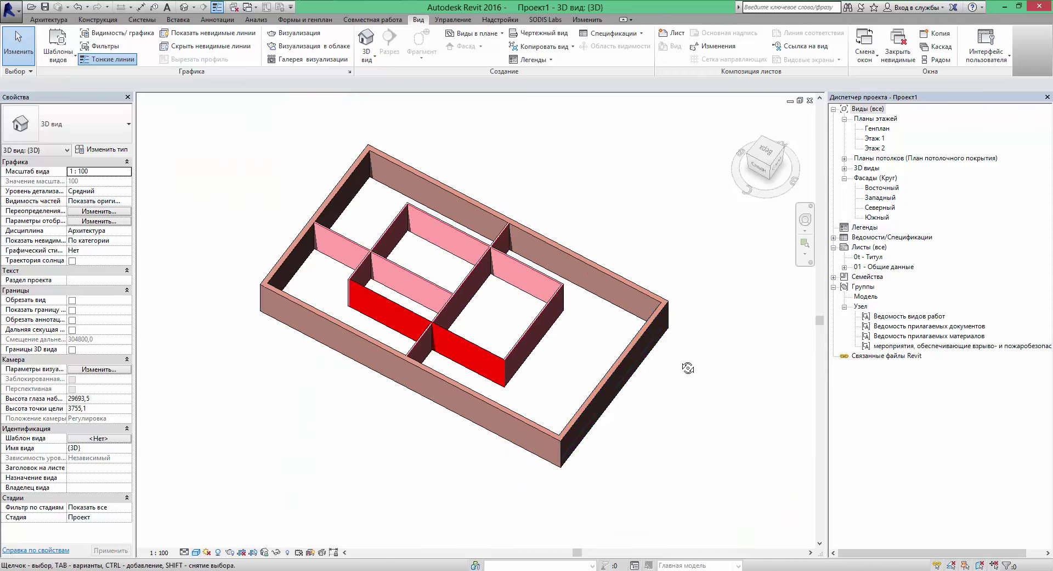
{"action": "middle_click_drag", "start_coordinate": [688, 368], "coordinate": [613, 303], "text": "shift"}
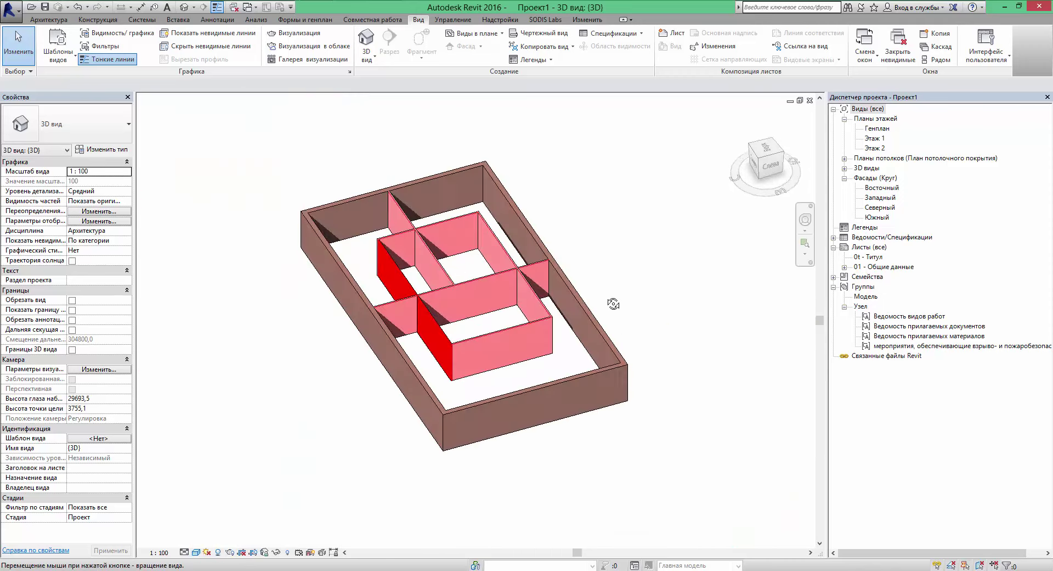
{"action": "mouse_move", "coordinate": [613, 304]}
{"action": "middle_mouse_down", "text": "shift"}
{"action": "mouse_move", "coordinate": [319, 312]}
{"action": "mouse_move", "coordinate": [592, 299]}
{"action": "middle_mouse_up", "text": "shift"}
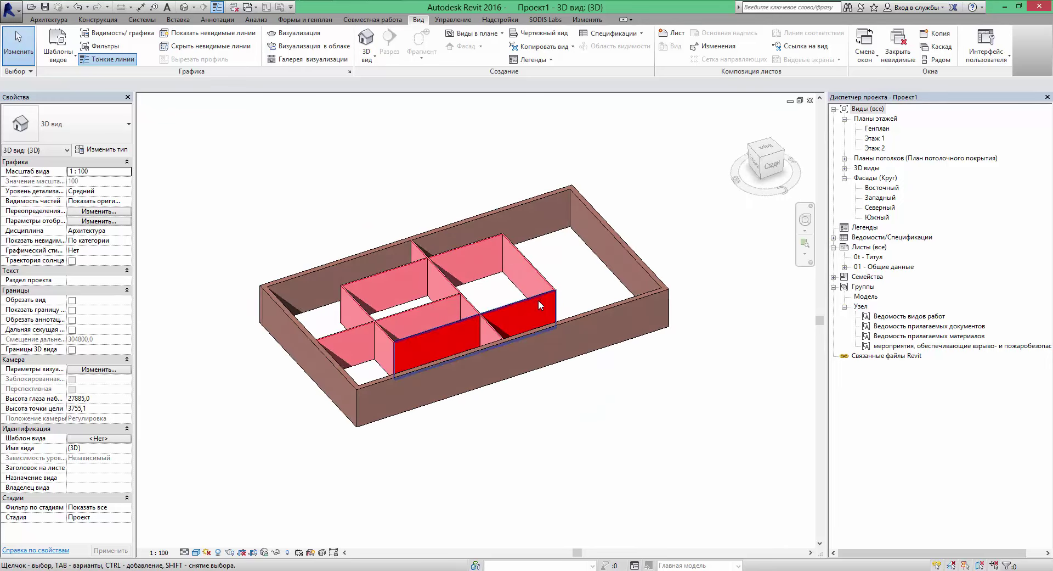
{"action": "middle_click_drag", "start_coordinate": [545, 242], "coordinate": [487, 200], "text": "shift"}
{"action": "middle_click_drag", "start_coordinate": [519, 311], "coordinate": [344, 245], "text": "shift"}
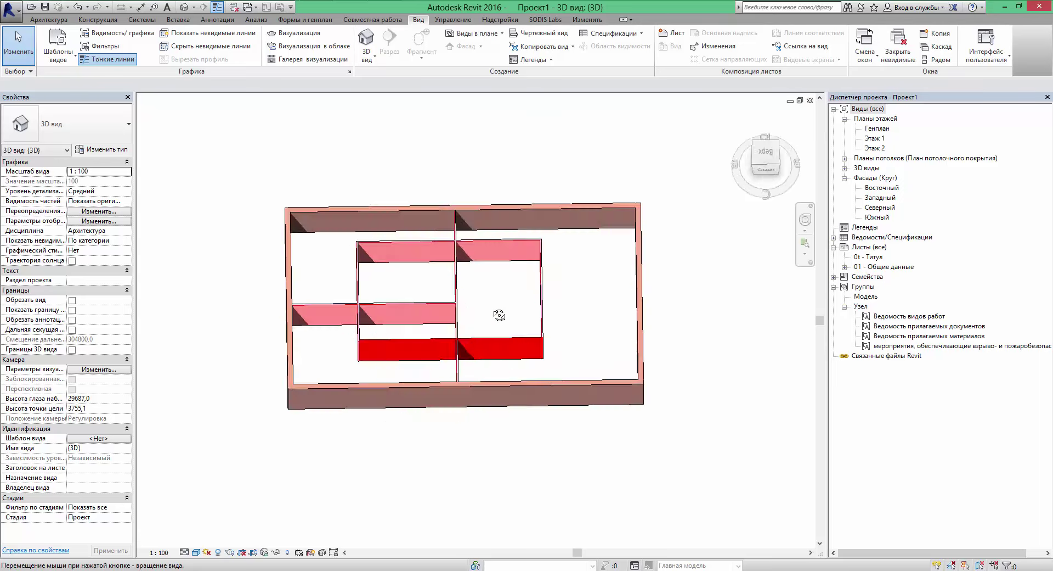